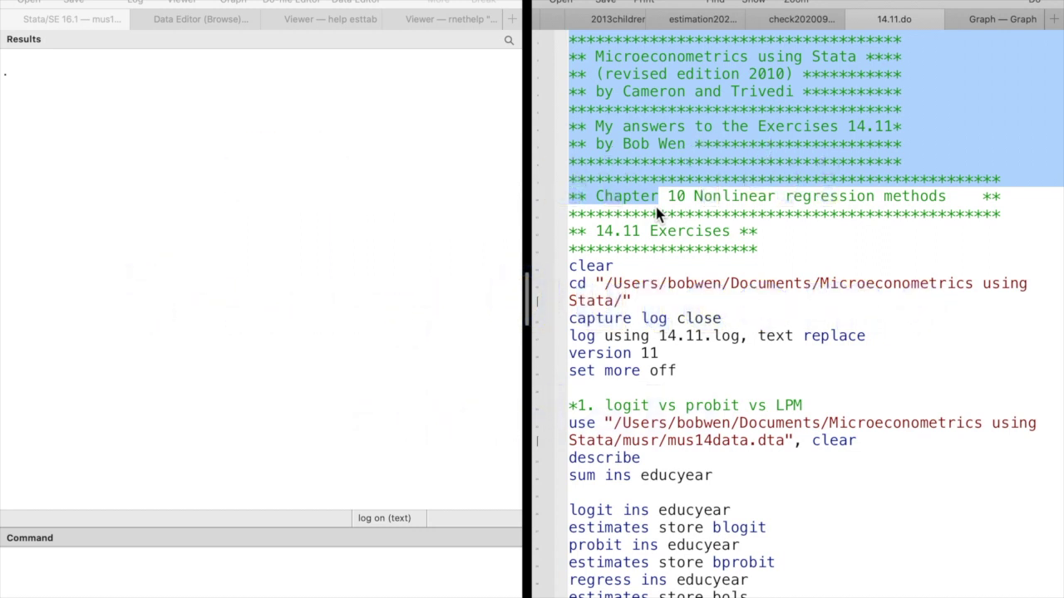
Step: Run the setup block: set the working directory, open 14.11.log as a text log, and turn more off
drag(657, 212, 689, 374)
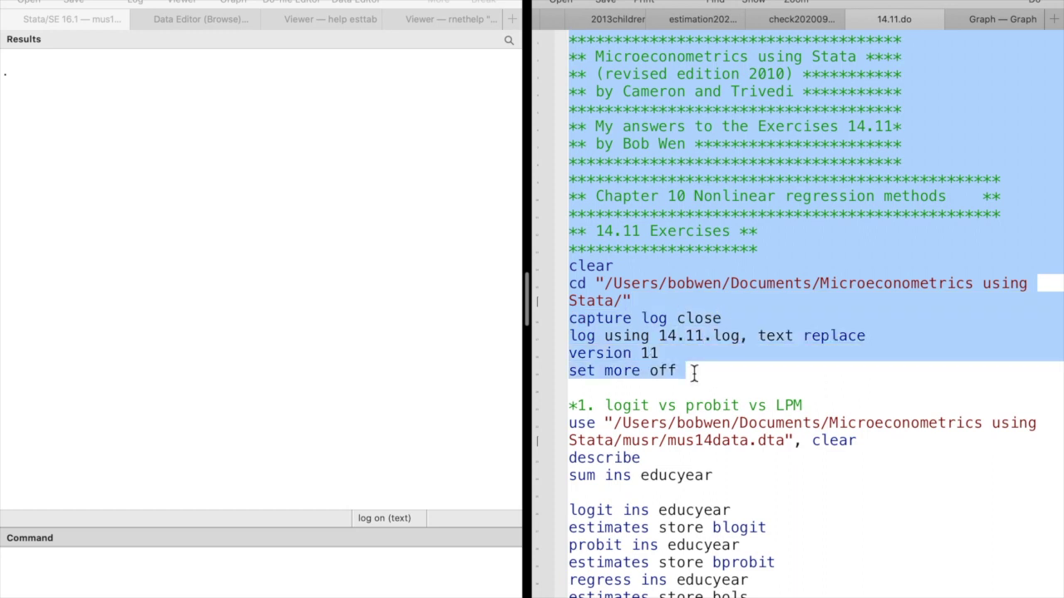
key(super+shift+d)
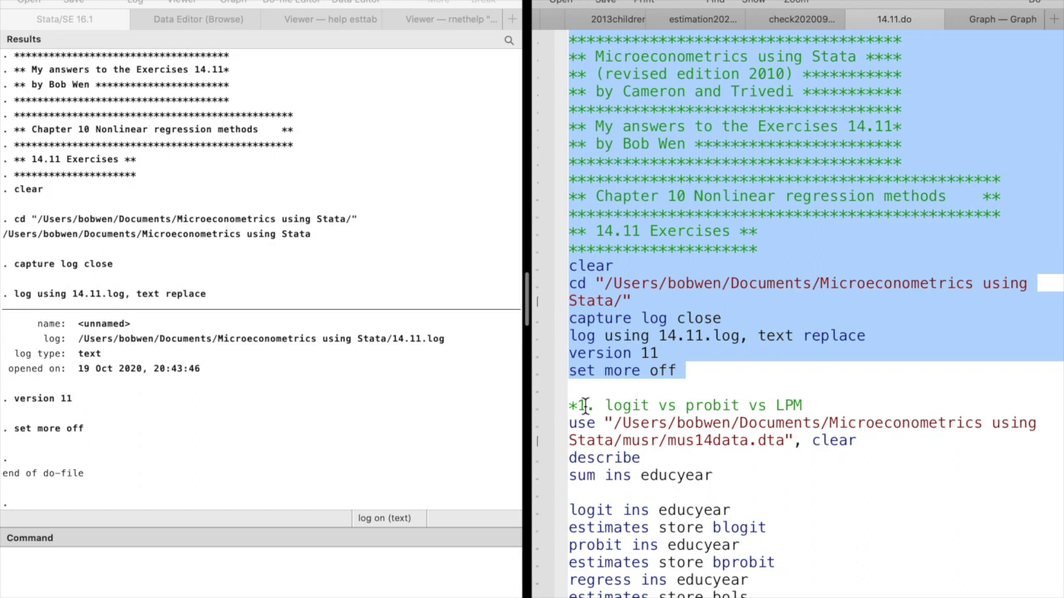
Step: Load mus14data.dta and describe it (3,206 observations, 35 variables)
drag(573, 389, 1007, 438)
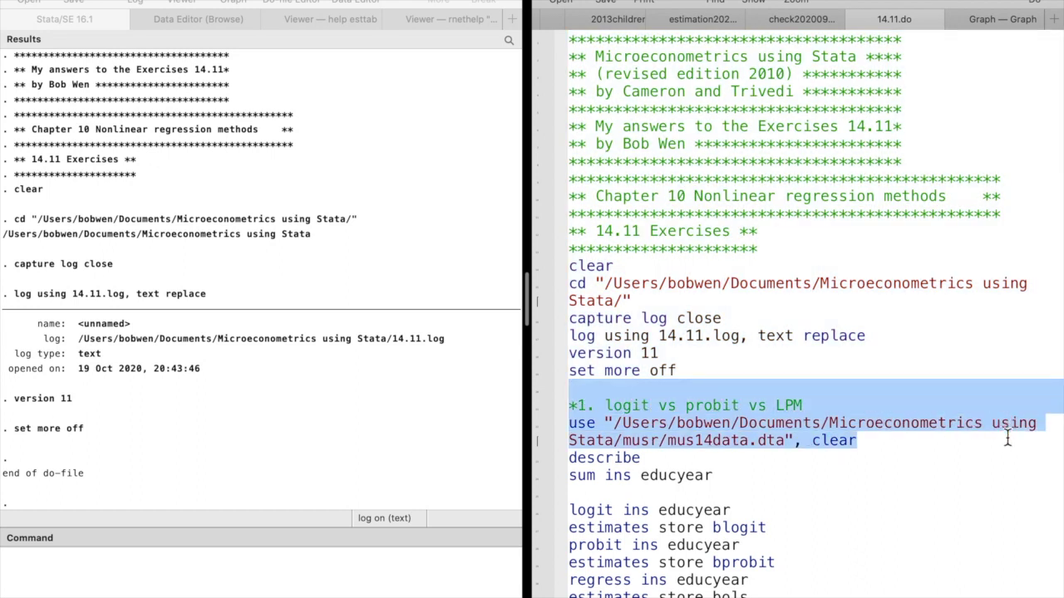
key(super+shift+d)
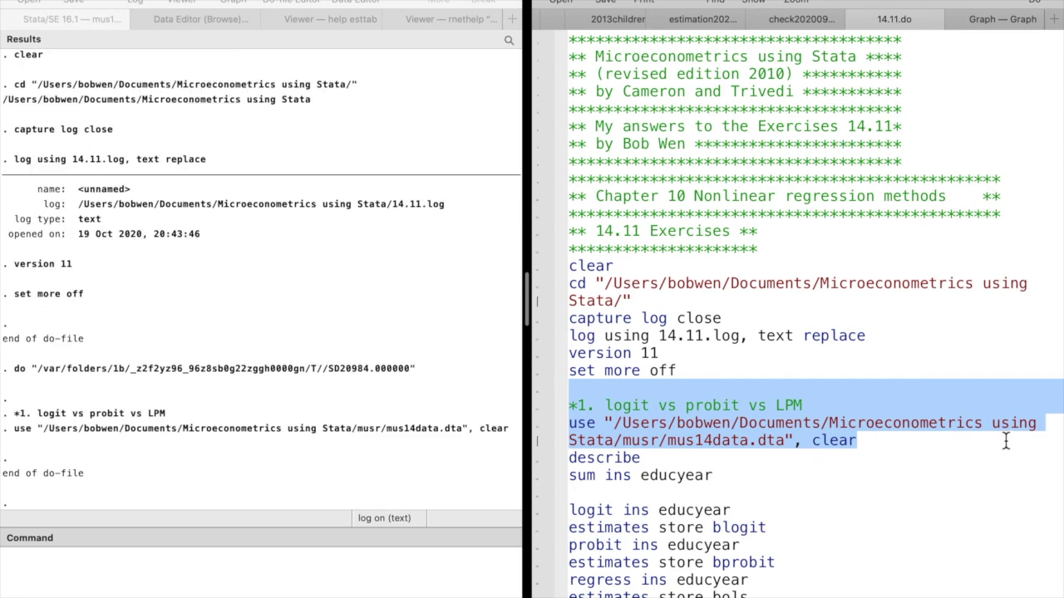
click(533, 462)
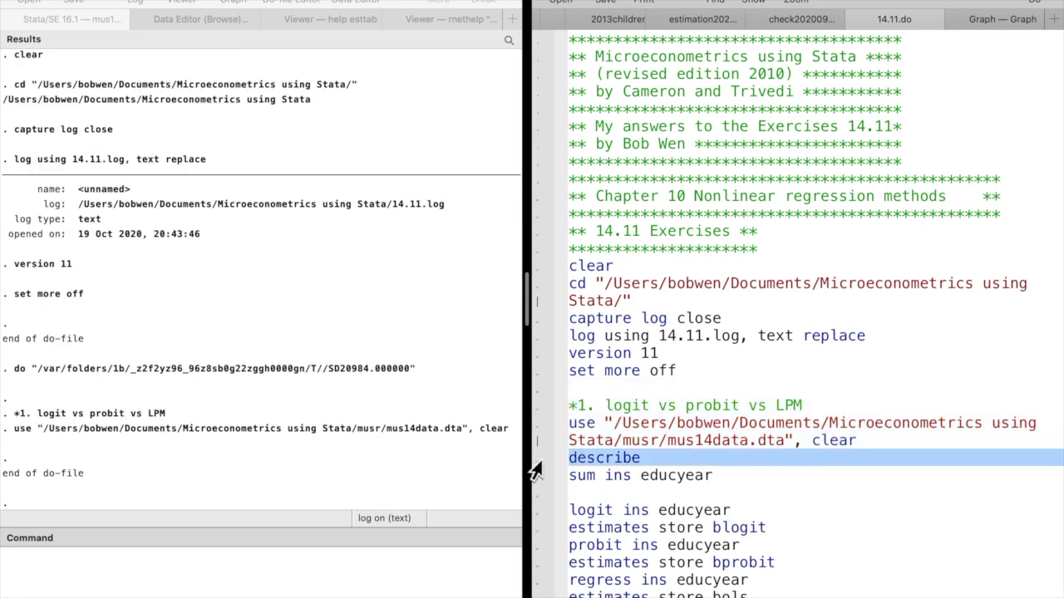
key(super+shift+d)
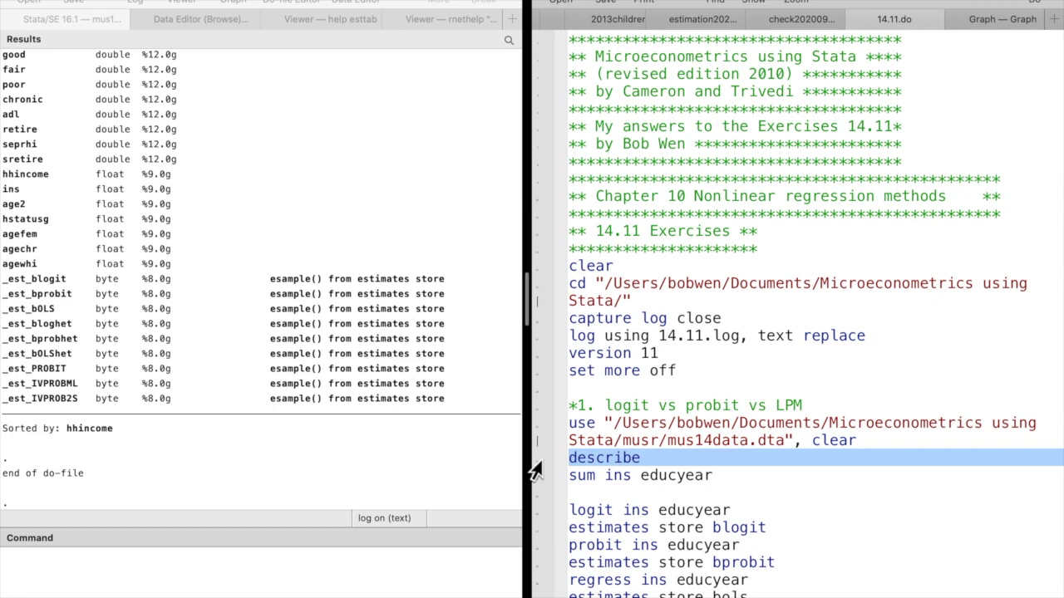
Step: Show summary statistics for ins and educyear
scroll(407, 341, up, 10)
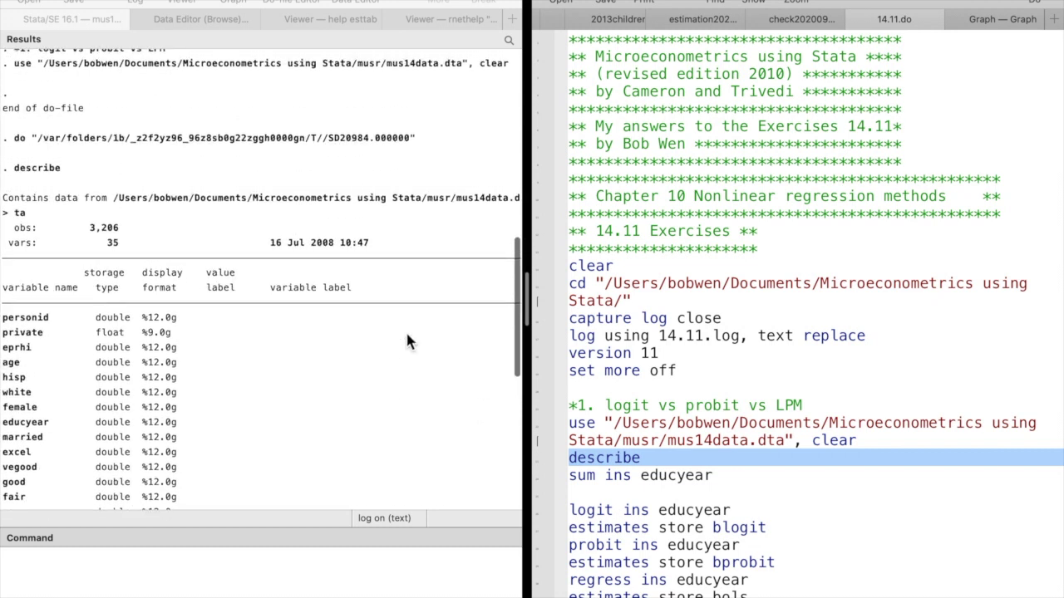
scroll(407, 341, down, 3)
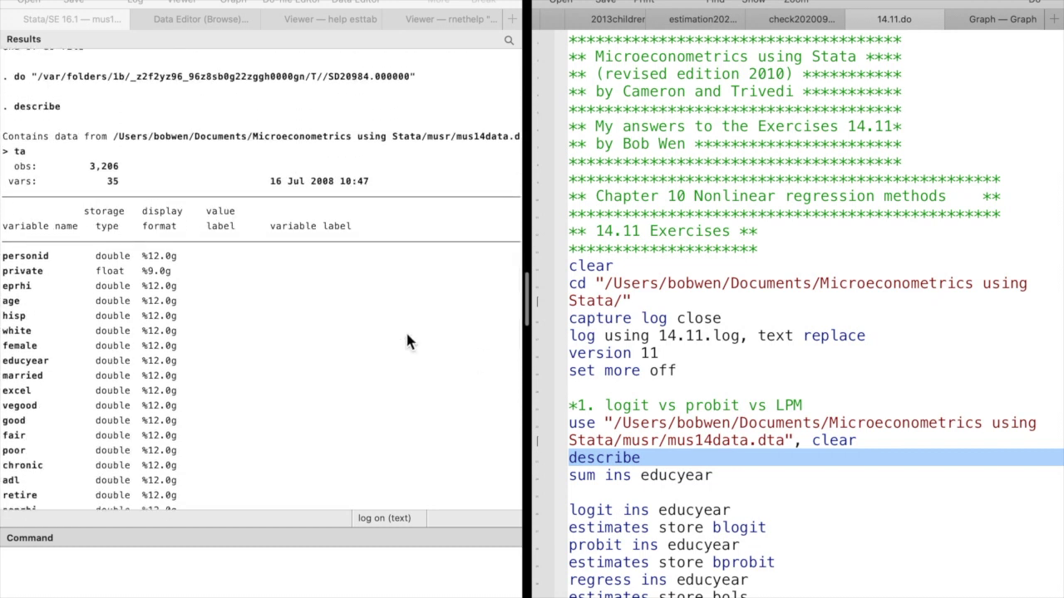
scroll(407, 341, down, 10)
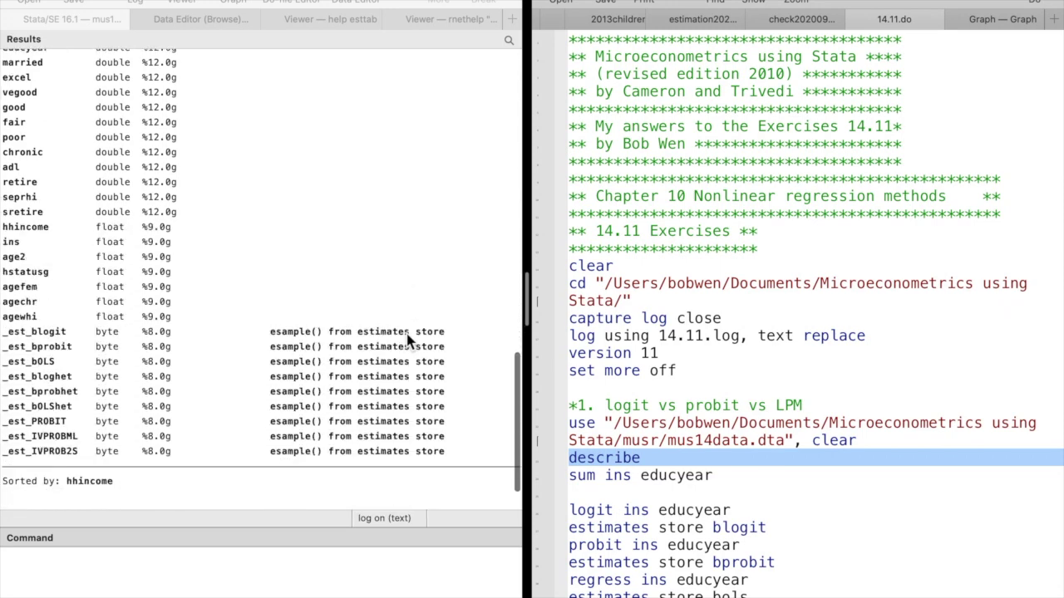
key(Down)
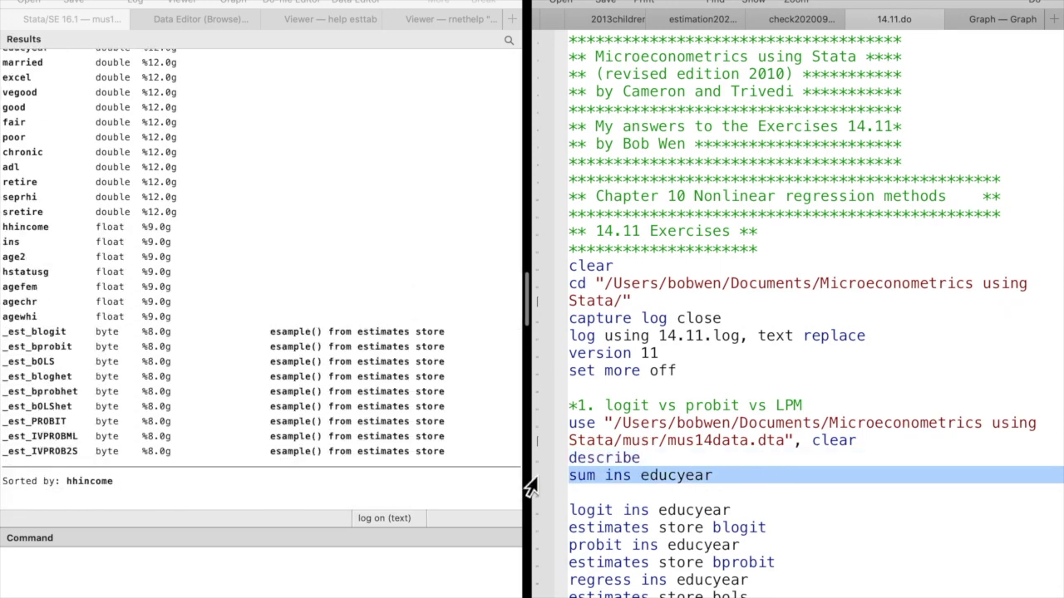
key(super+shift+d)
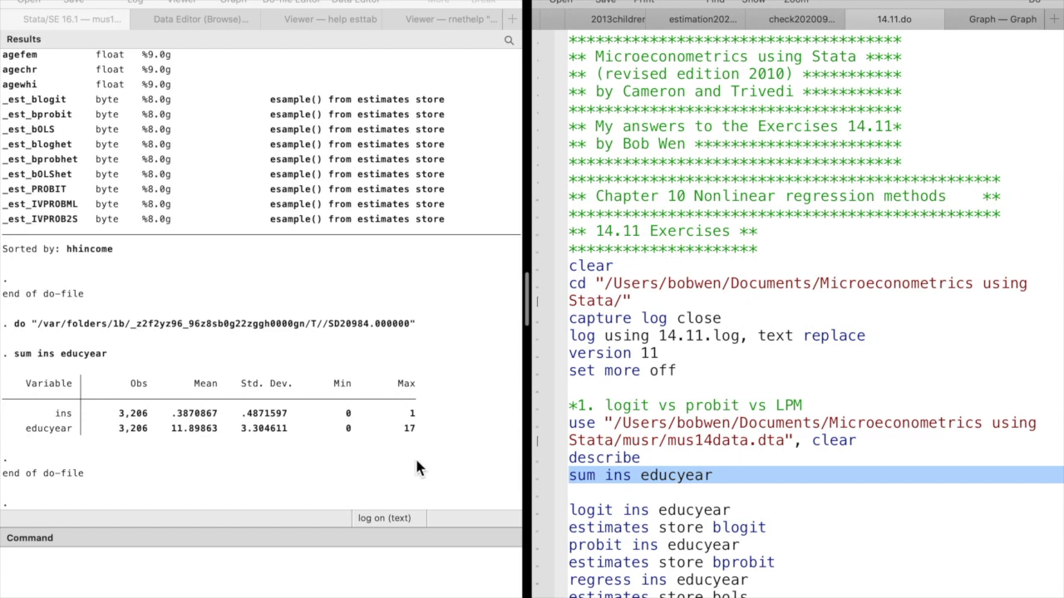
scroll(418, 468, down, 1)
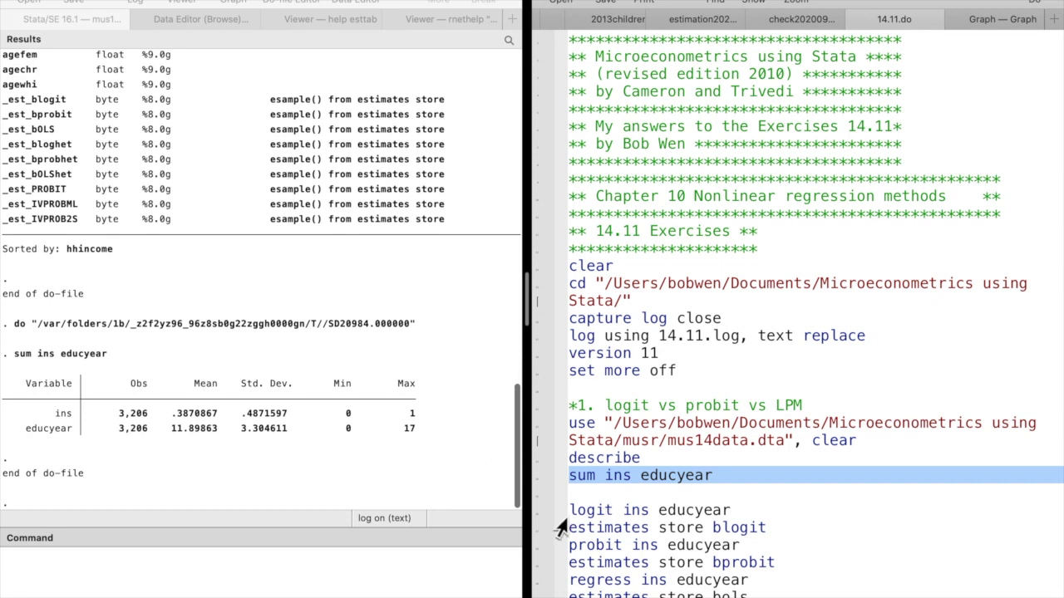
Step: Fit the logit of ins on educyear and store it as blogit
key(Down)
key(Down)
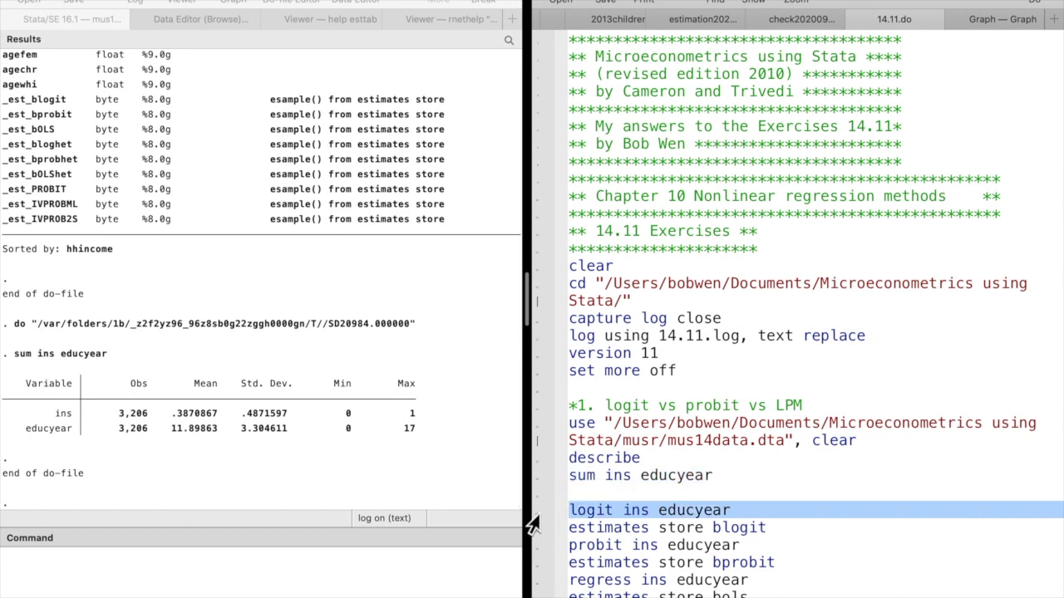
key(super+shift+d)
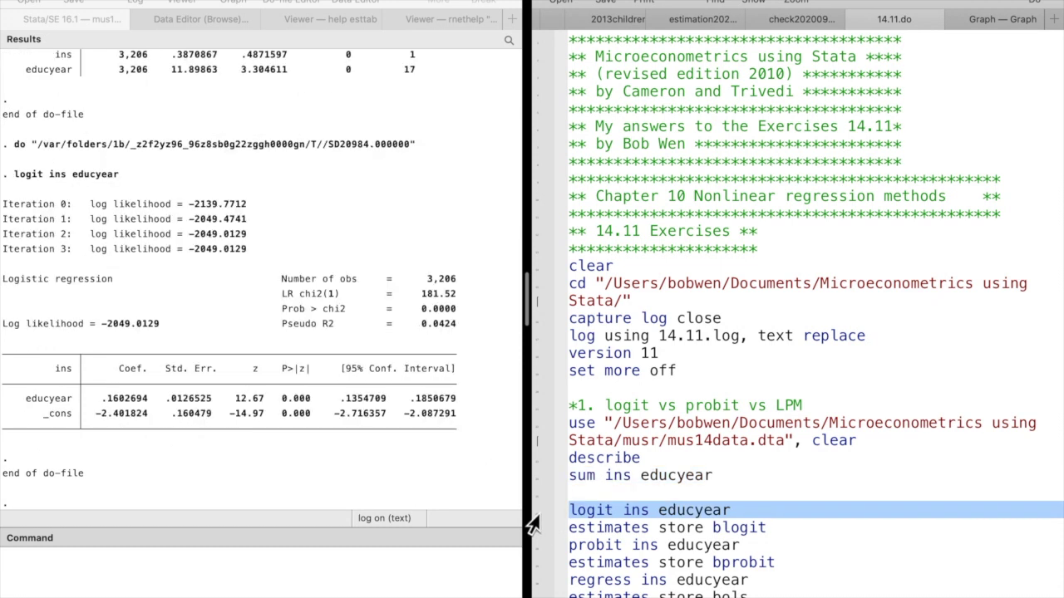
key(Down)
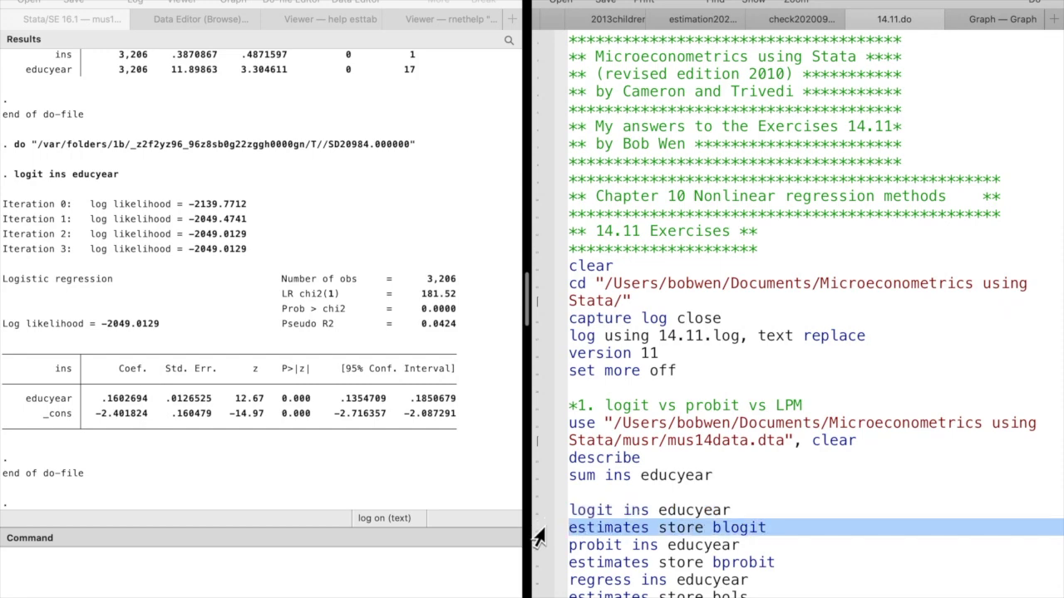
key(super+shift+d)
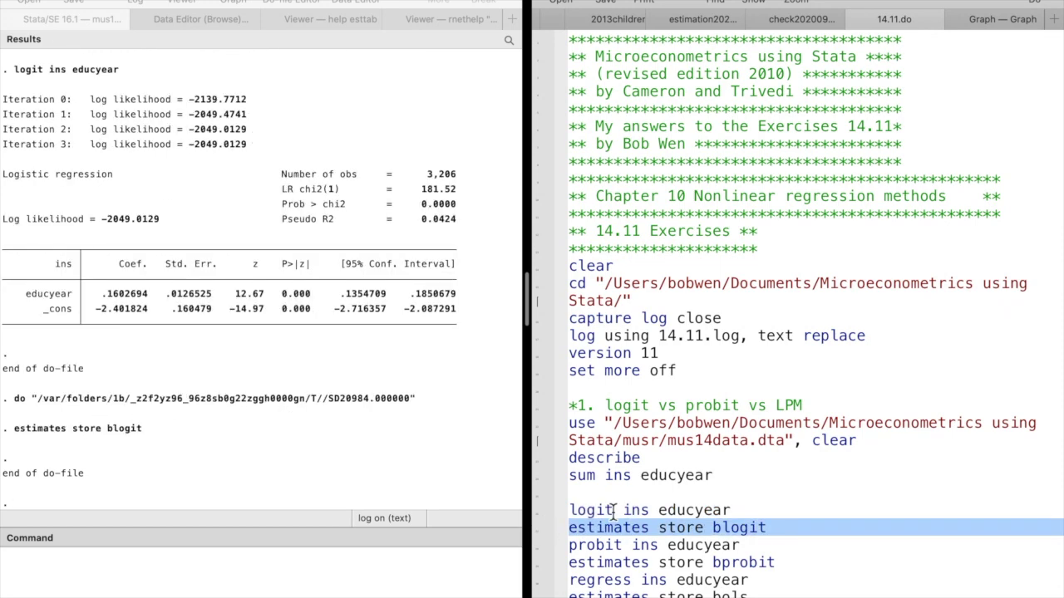
scroll(613, 513, down, 3)
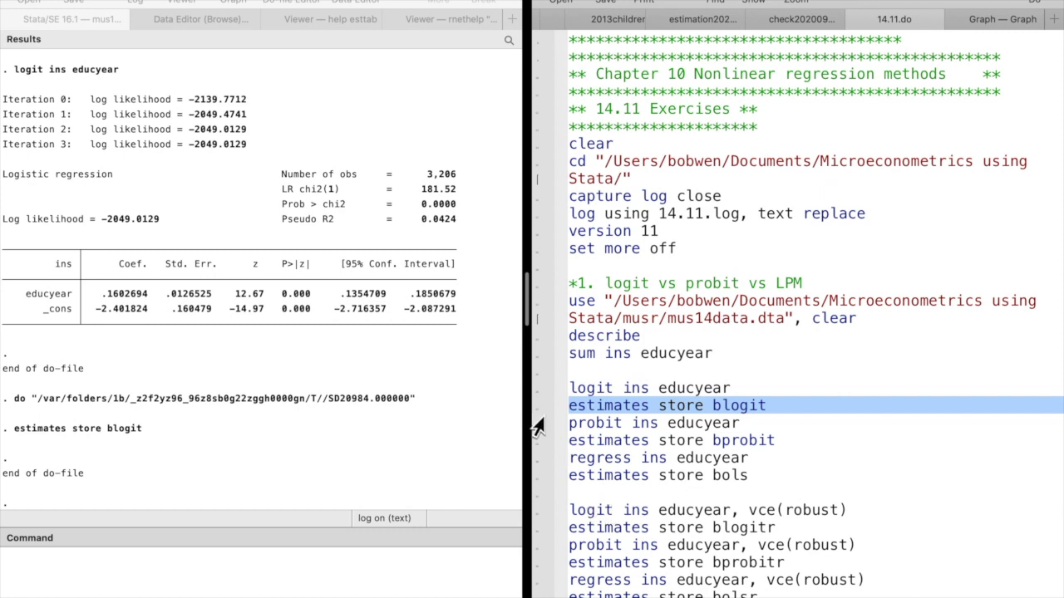
Step: Fit the probit and linear regression of ins on educyear, stored as bprobit and bols
drag(534, 418, 535, 445)
key(super+shift+d)
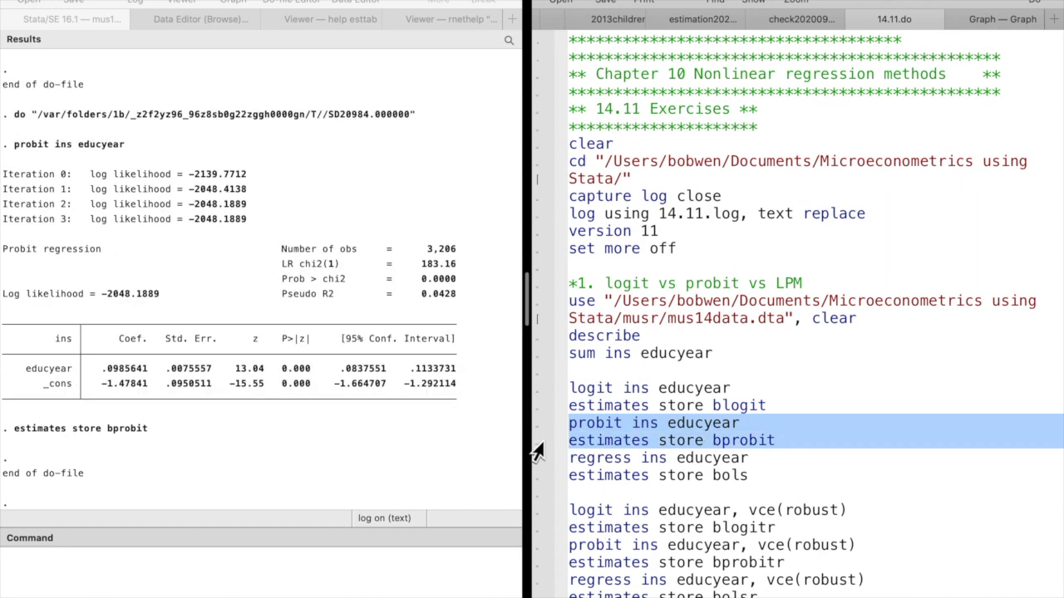
drag(539, 460, 536, 481)
key(super+shift+d)
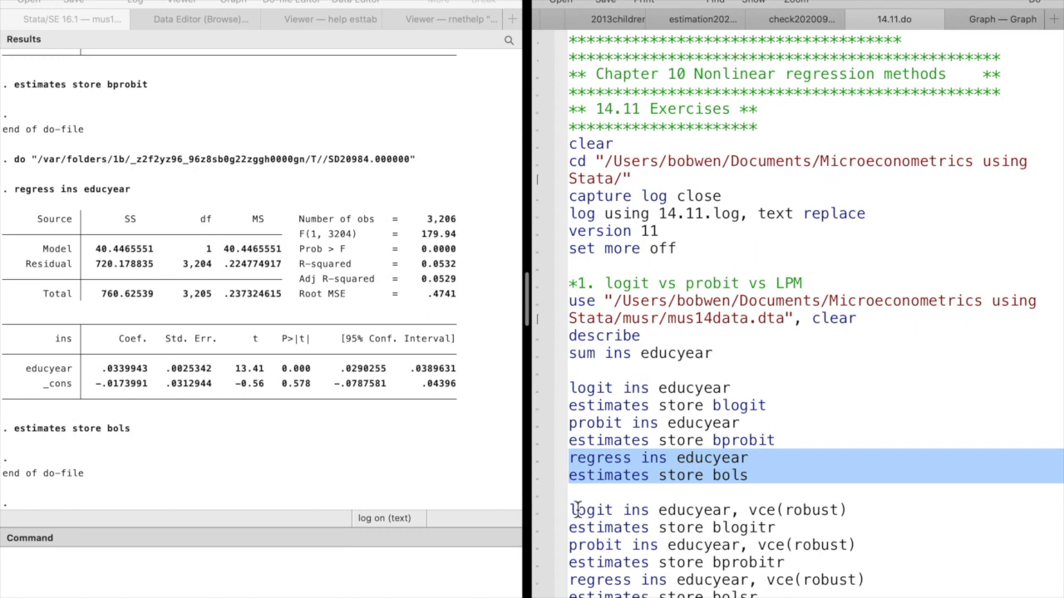
Step: Fit and store the robust logit, probit and regress models, then run the first esttab comparison
click(536, 512)
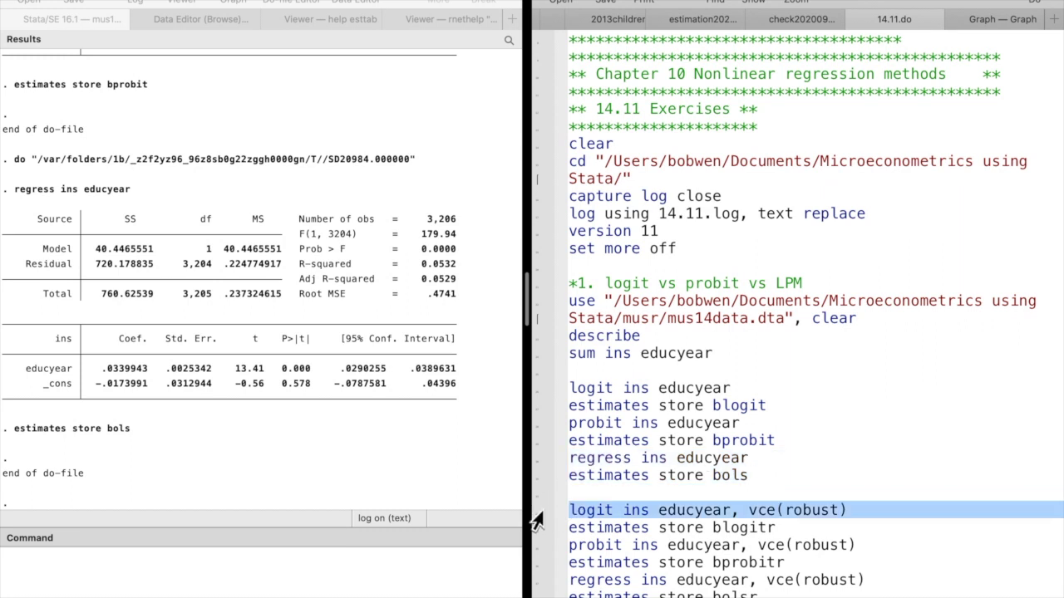
drag(536, 519, 542, 597)
key(super+shift+d)
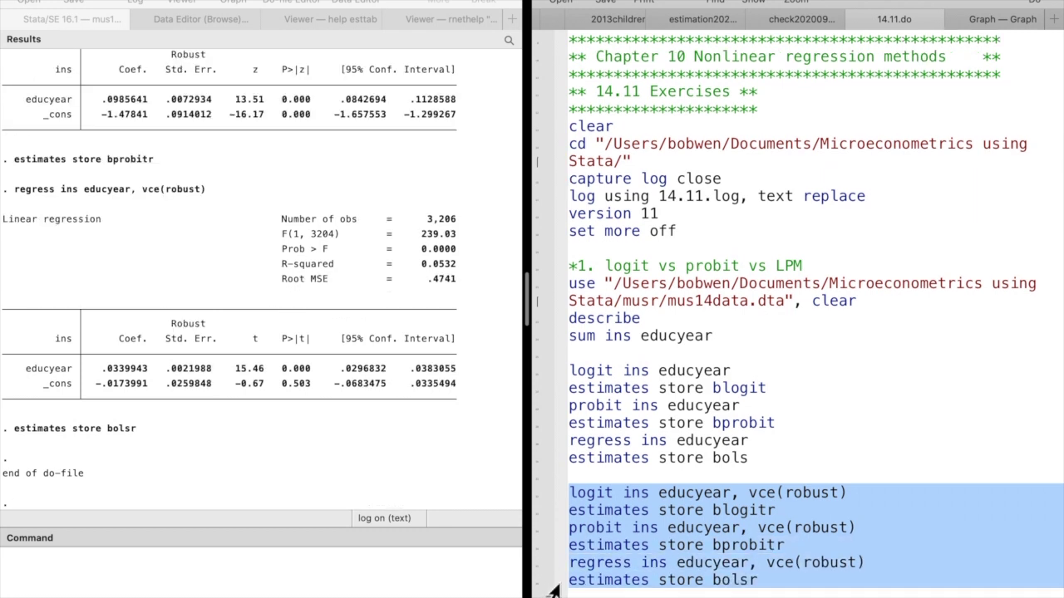
scroll(646, 541, down, 5)
drag(542, 491, 544, 509)
key(super+shift+d)
scroll(590, 370, down, 5)
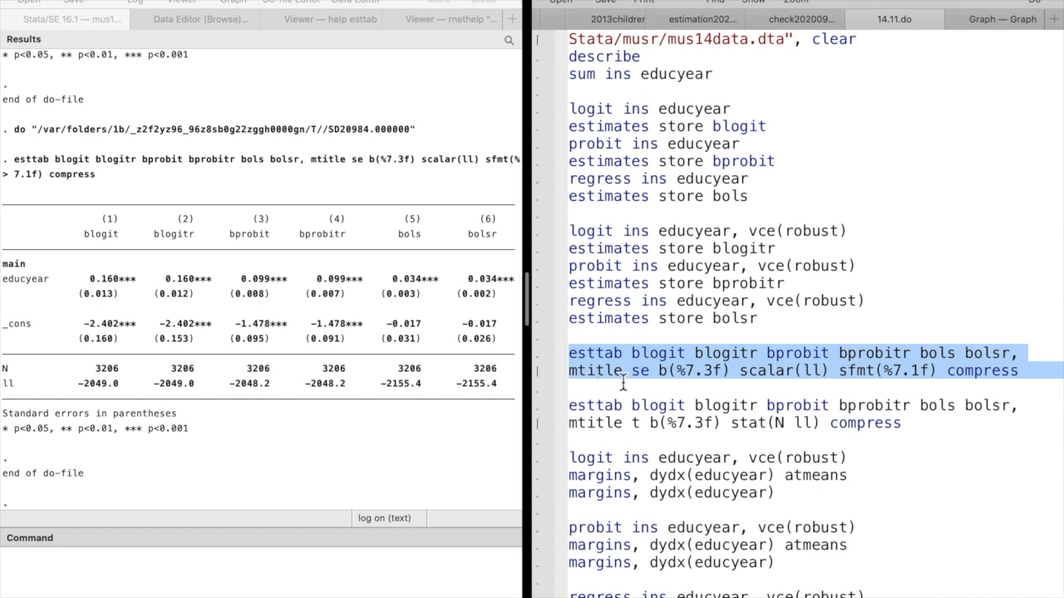
Step: Replace stat(N ll) with scalar(ll) sfmt(%7.1f) in the second esttab and run the t-statistic table
click(742, 374)
drag(741, 374, 939, 374)
key(super+c)
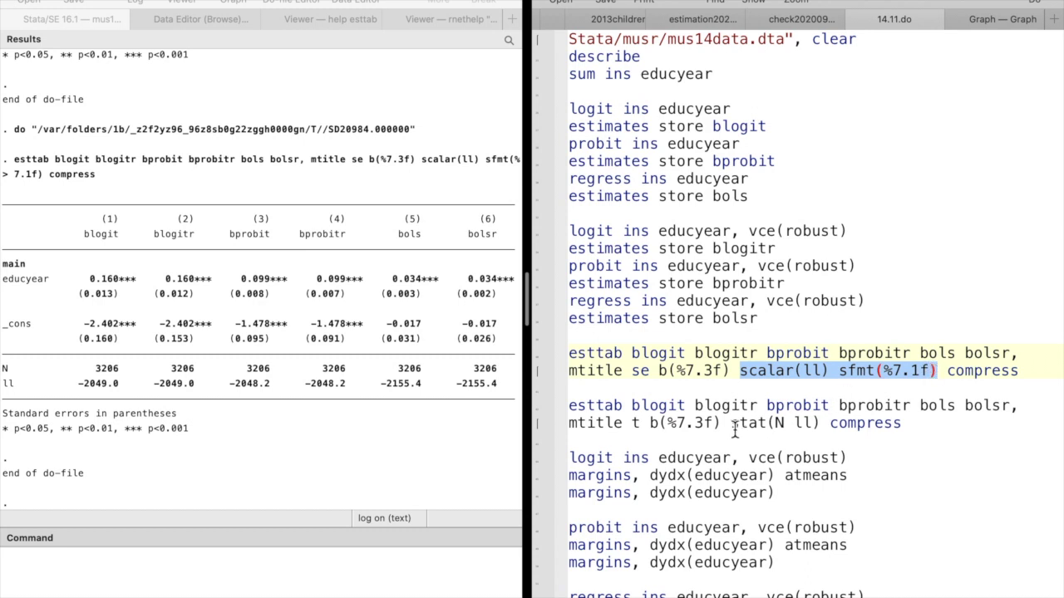
drag(732, 425, 819, 426)
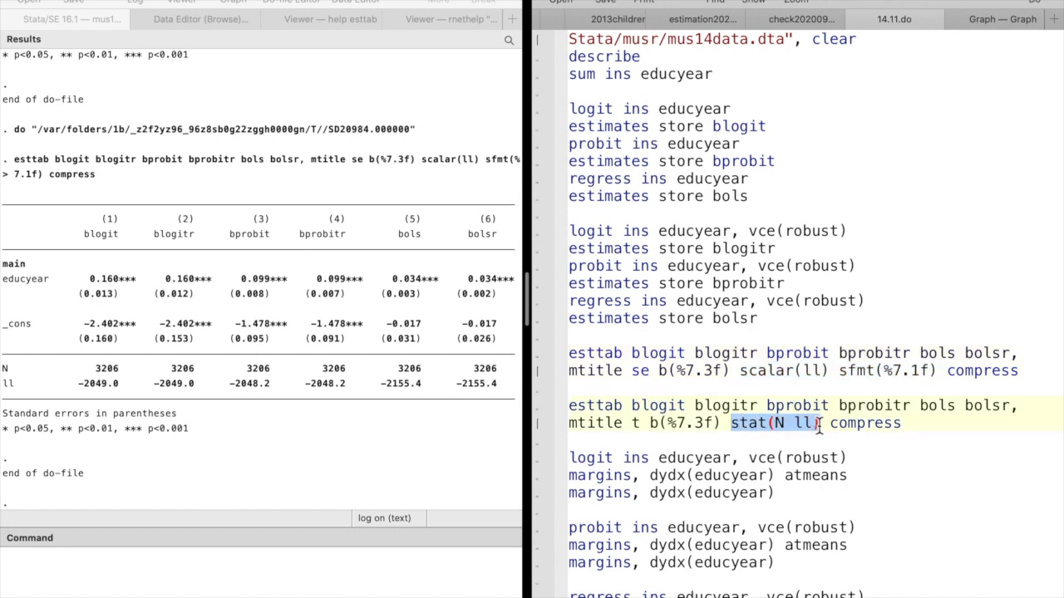
key(super+v)
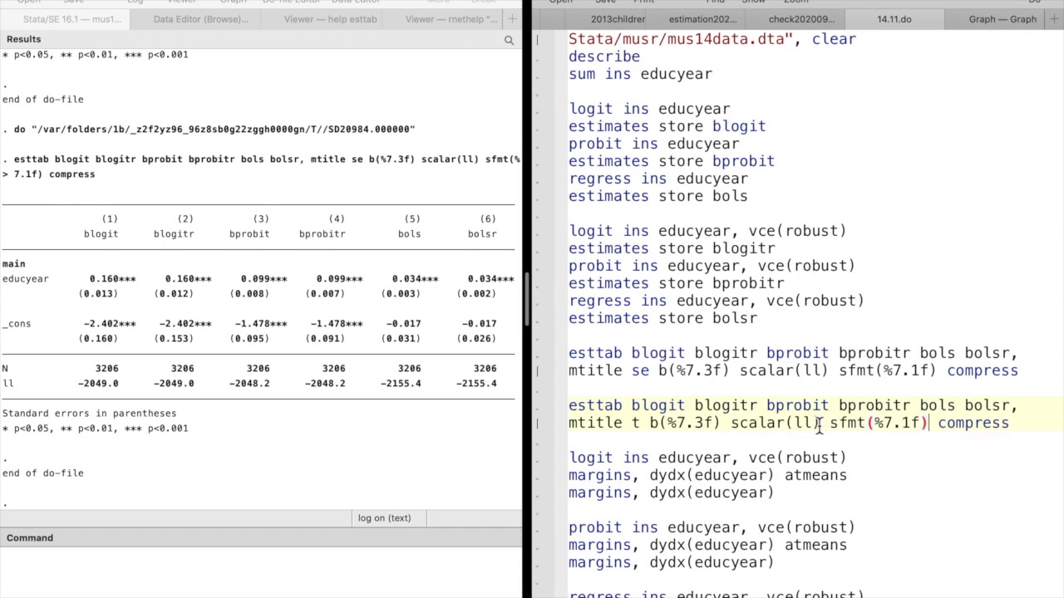
click(539, 422)
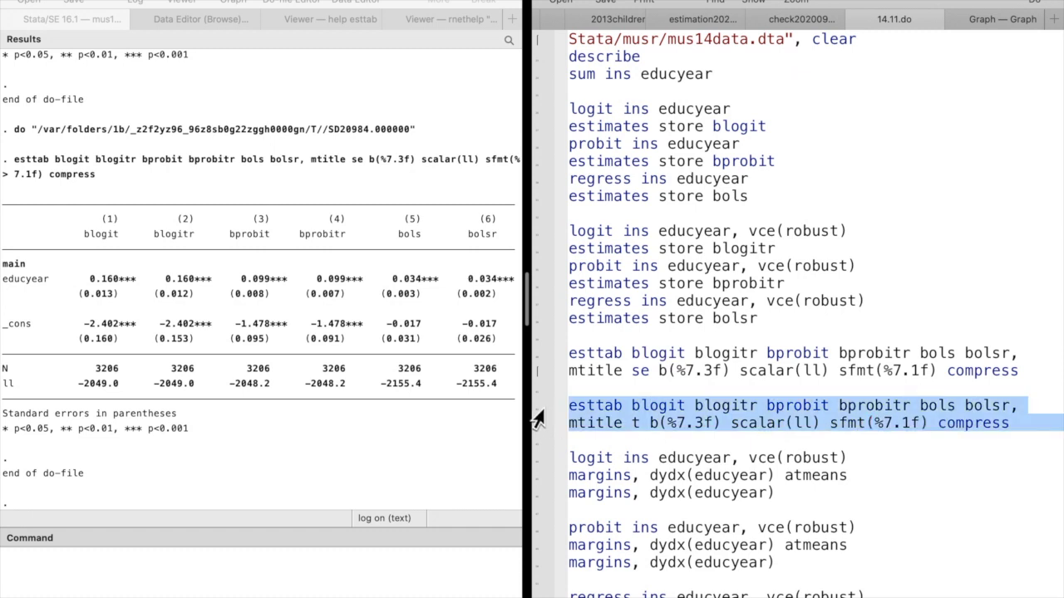
key(super+shift+d)
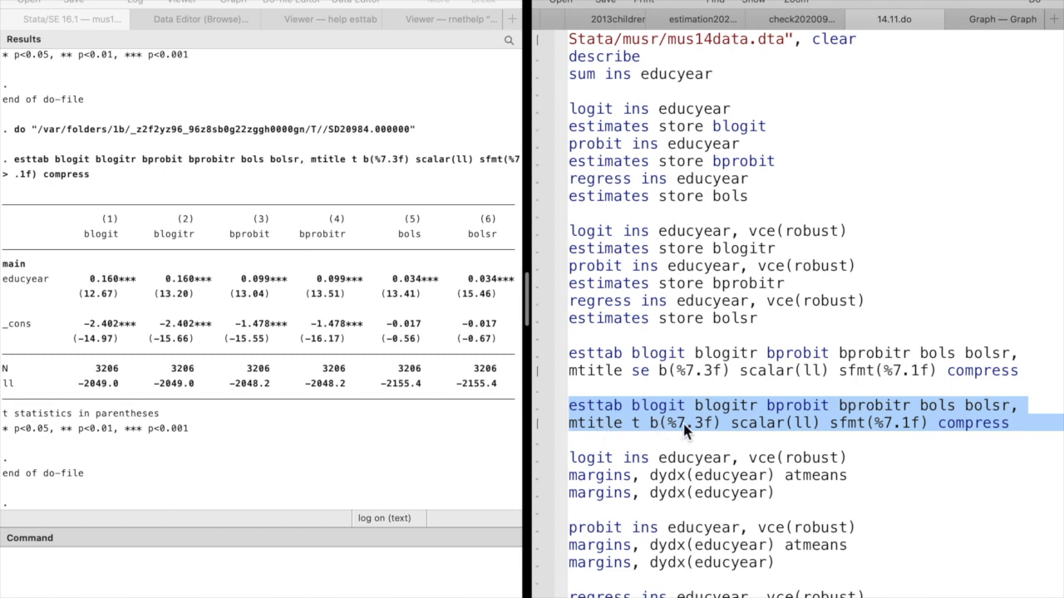
scroll(632, 440, down, 2)
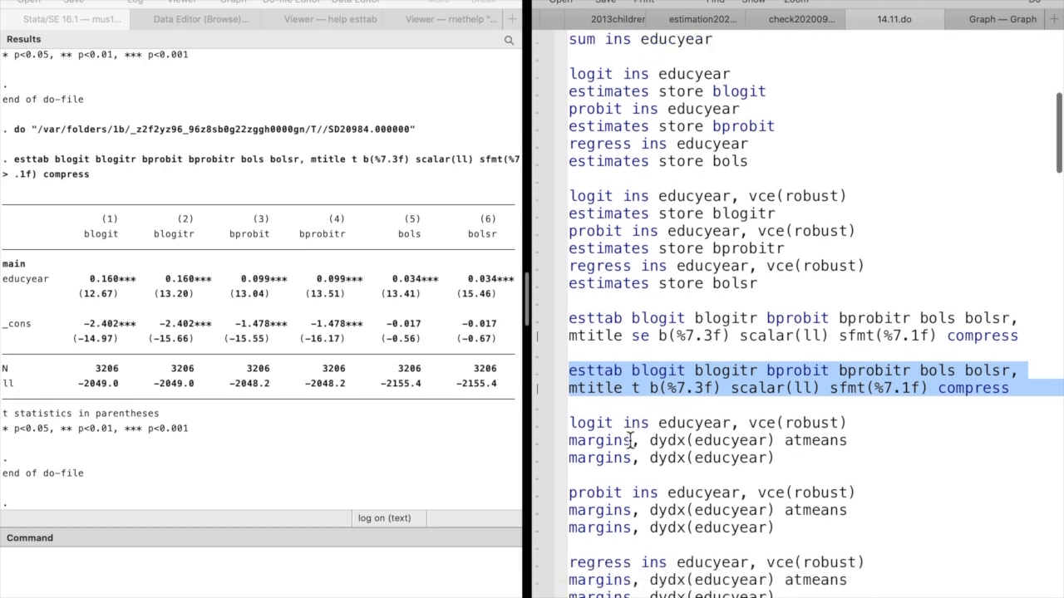
scroll(627, 414, down, 1)
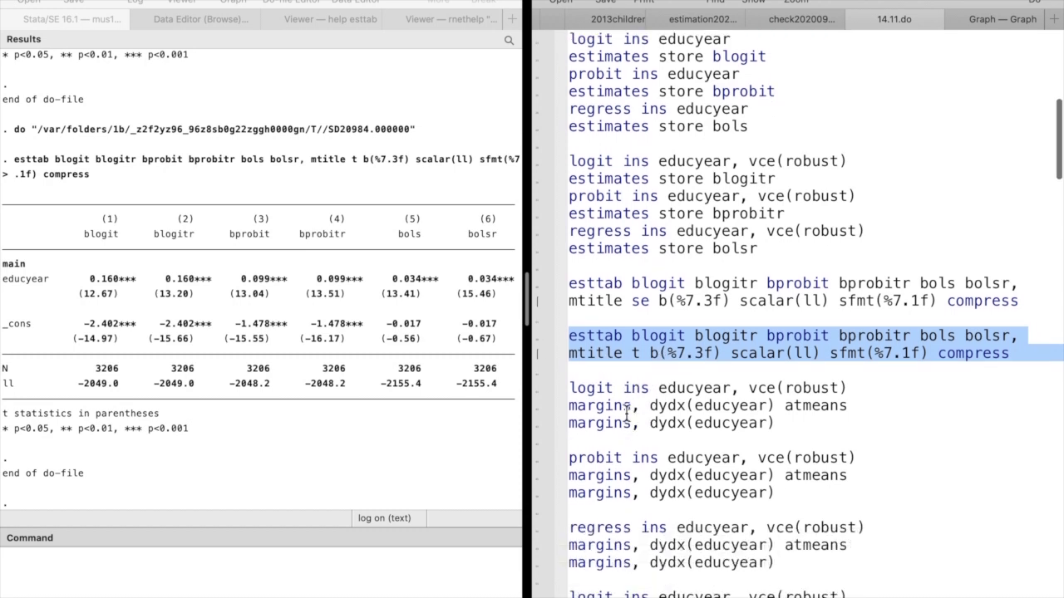
Step: Run the robust logit with educyear marginal effects (.0377 at means, .0360 average), then the robust probit
click(532, 389)
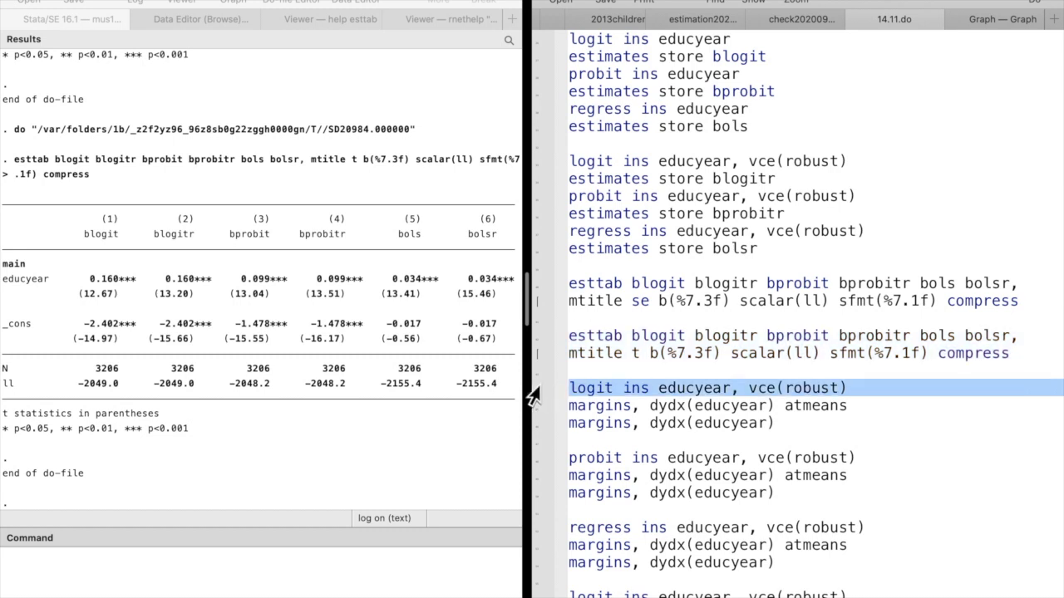
key(super+shift+d)
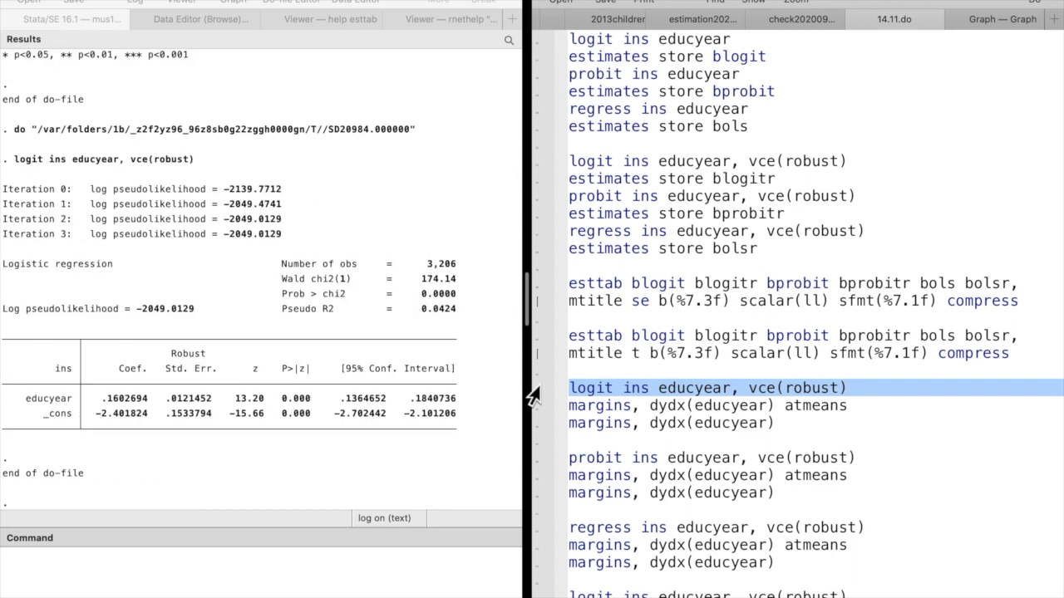
click(530, 408)
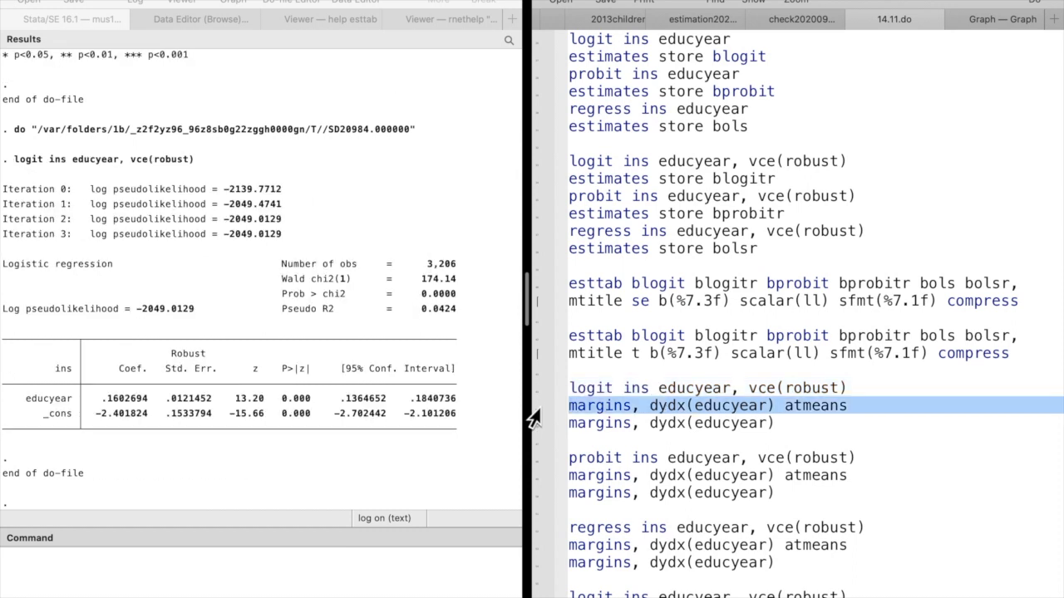
key(super+shift+d)
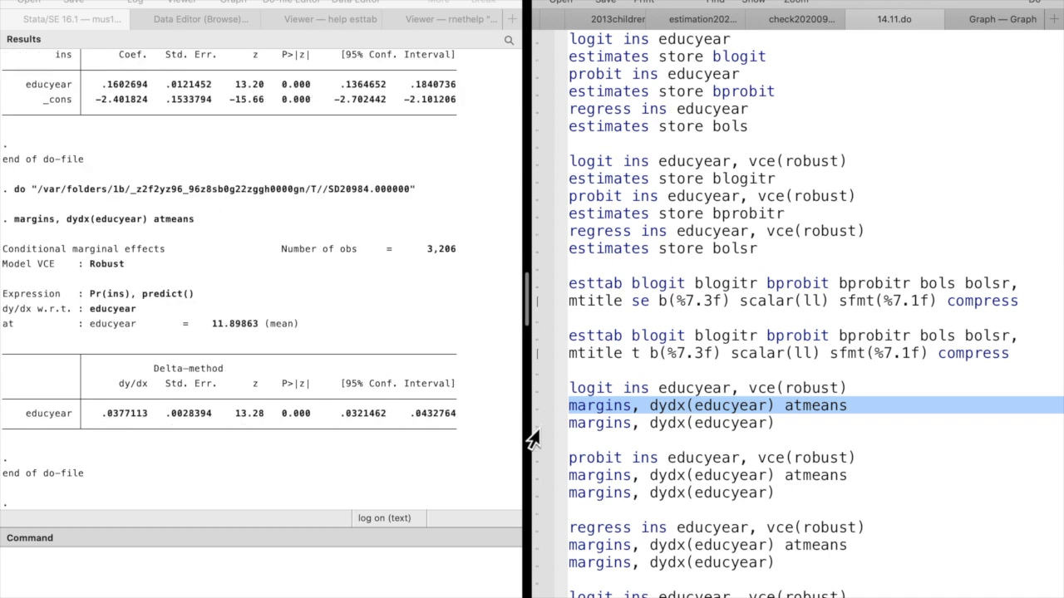
click(529, 431)
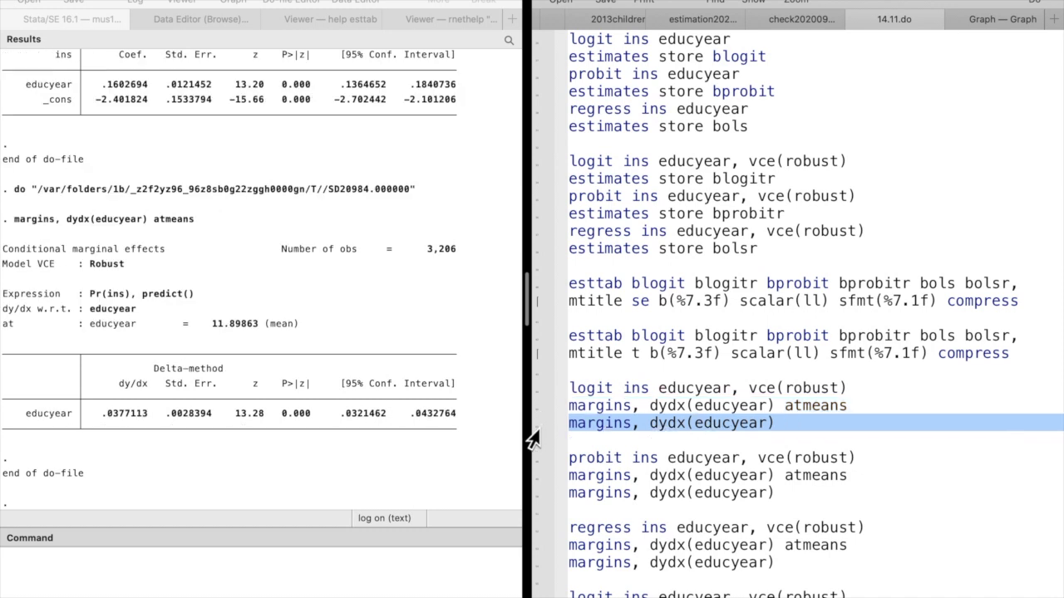
key(super+shift+d)
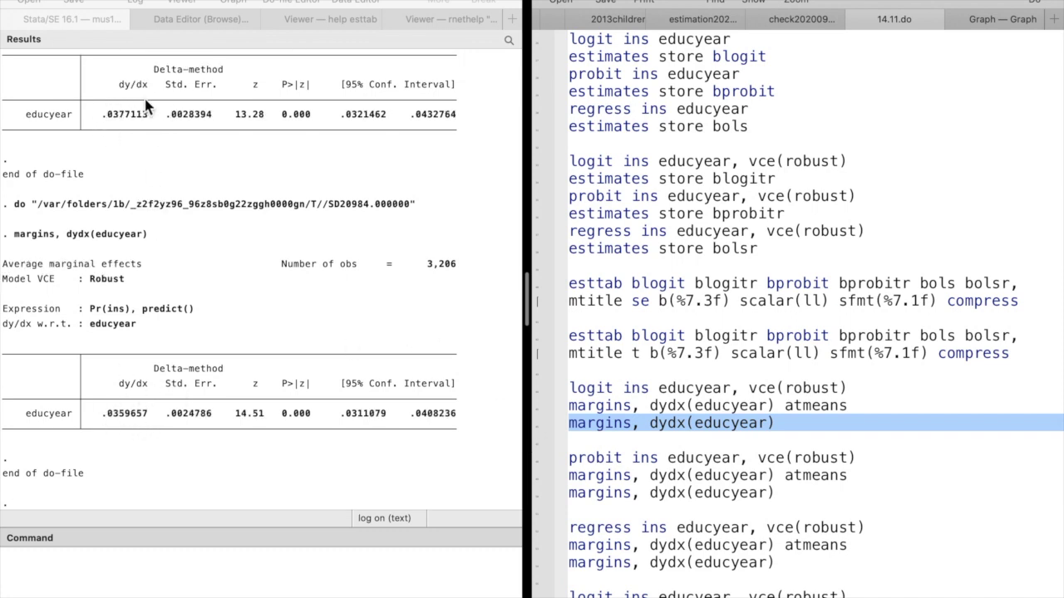
click(534, 460)
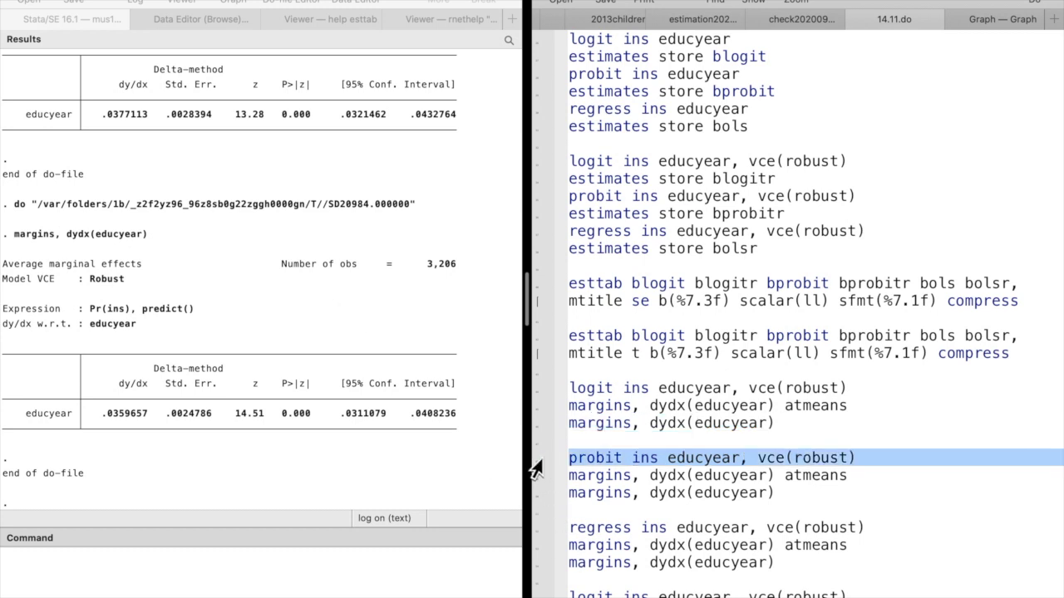
key(super+shift+d)
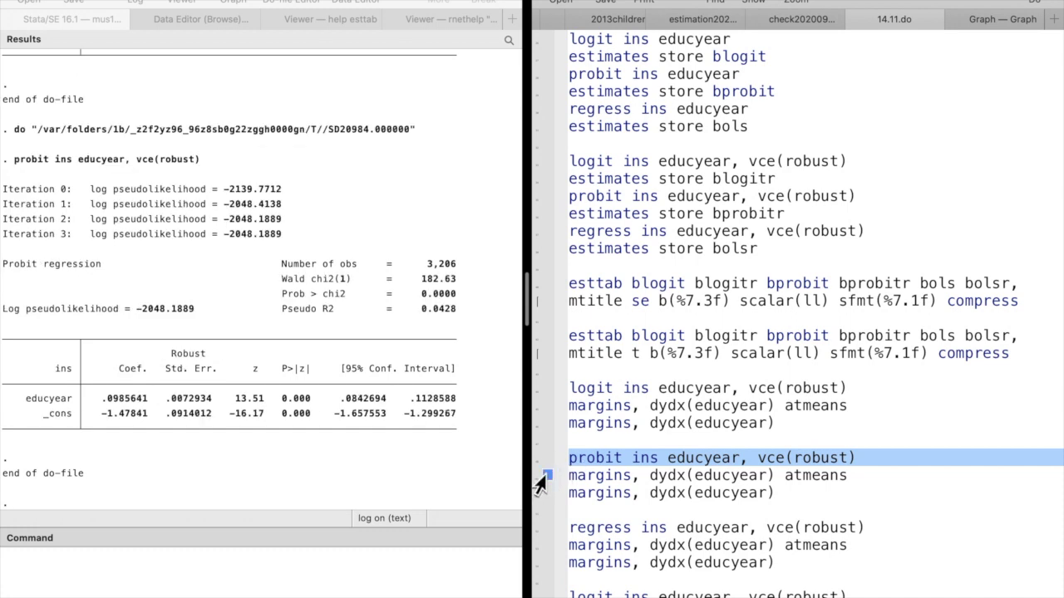
Step: Compute probit educyear marginal effects: .0375 at means and .0360 average
click(530, 479)
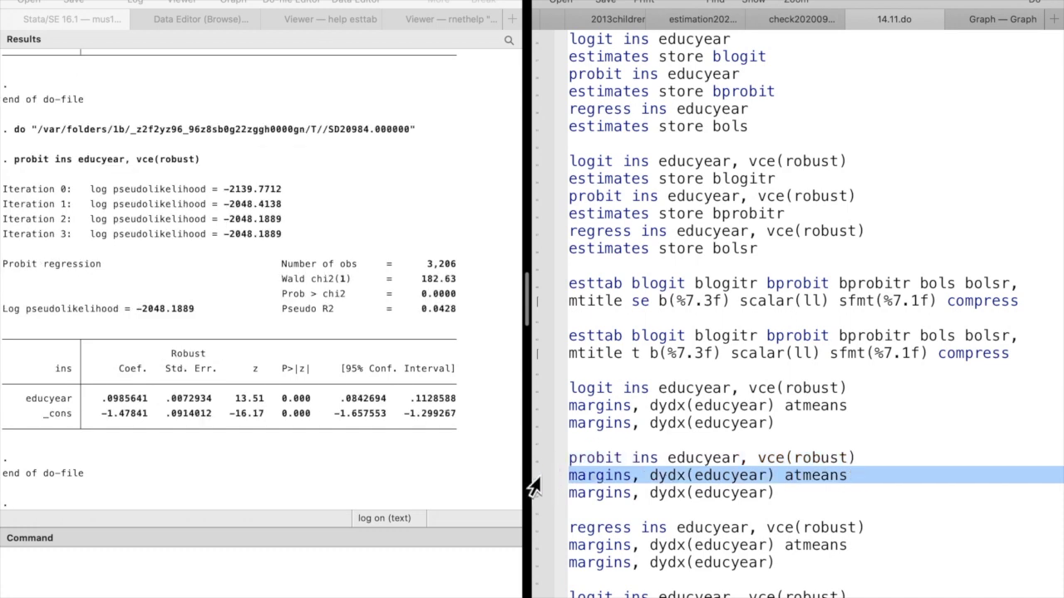
key(super+shift+d)
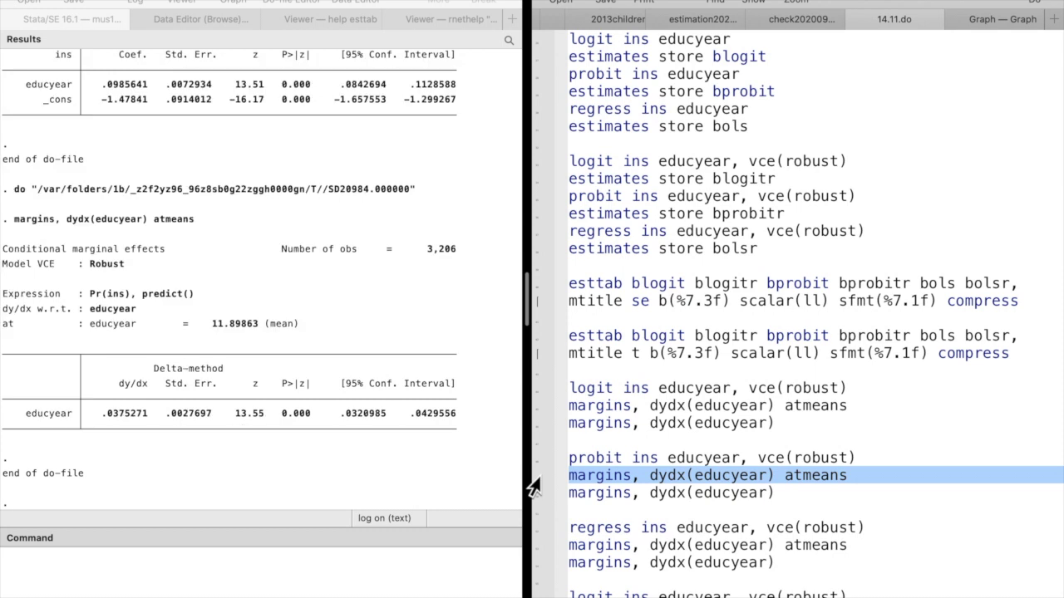
click(533, 499)
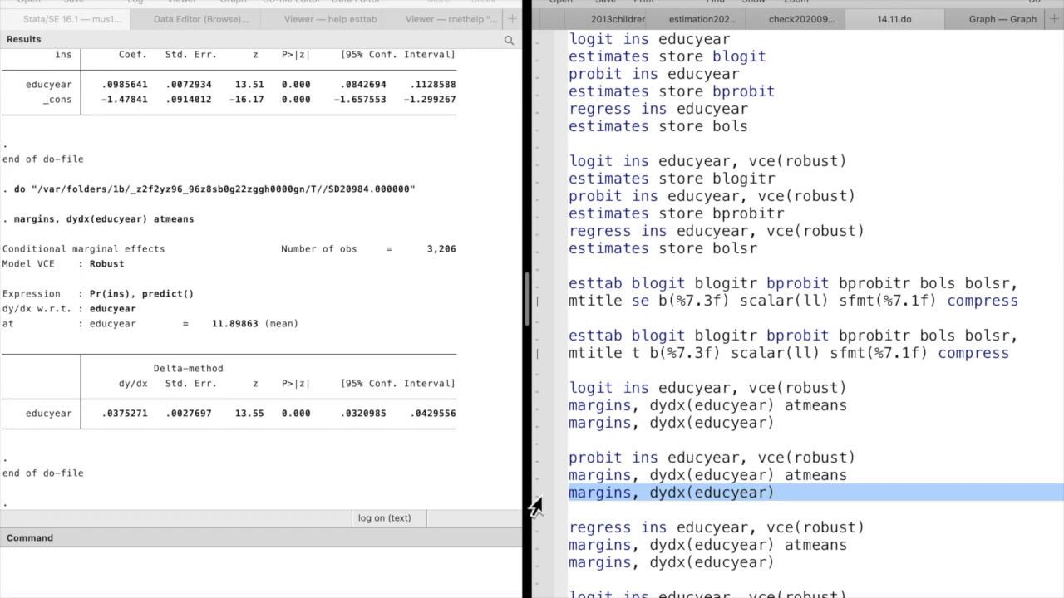
key(super+shift+d)
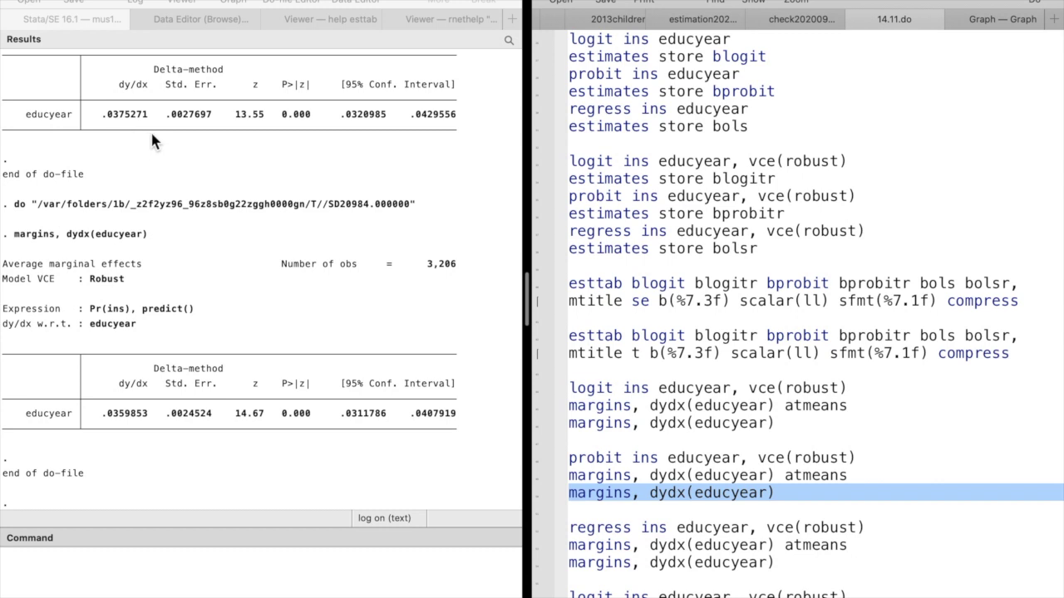
scroll(639, 440, down, 1)
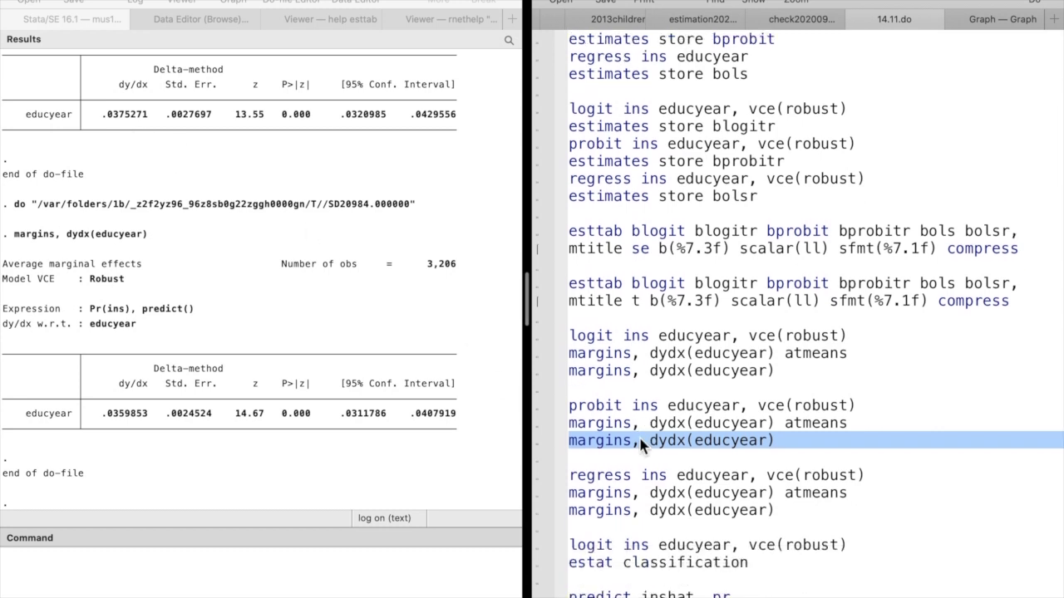
scroll(639, 445, down, 1)
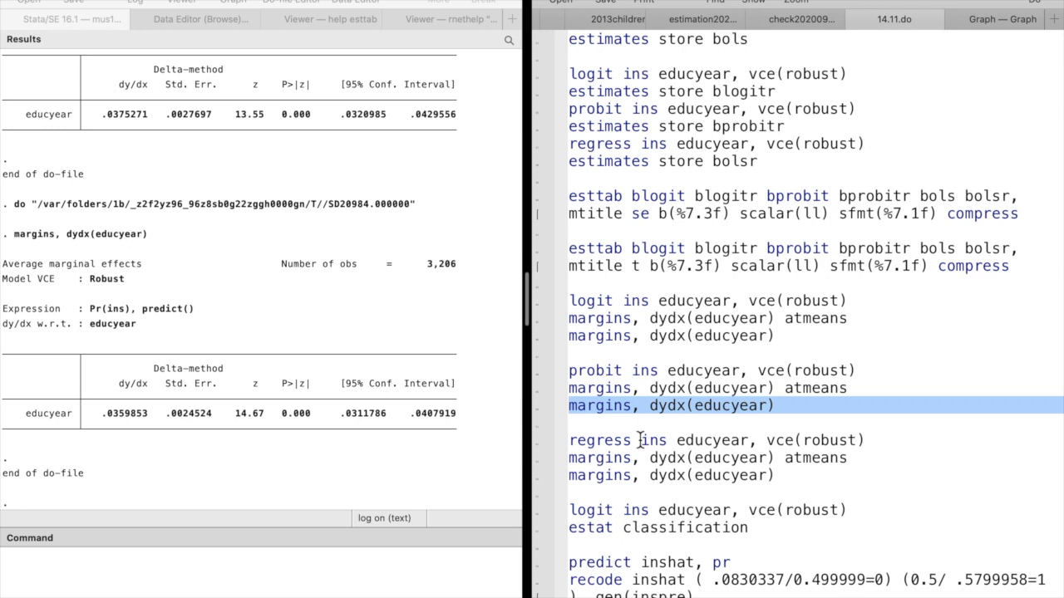
Step: Run the robust linear regression and its educyear marginal effects (.0340)
click(532, 442)
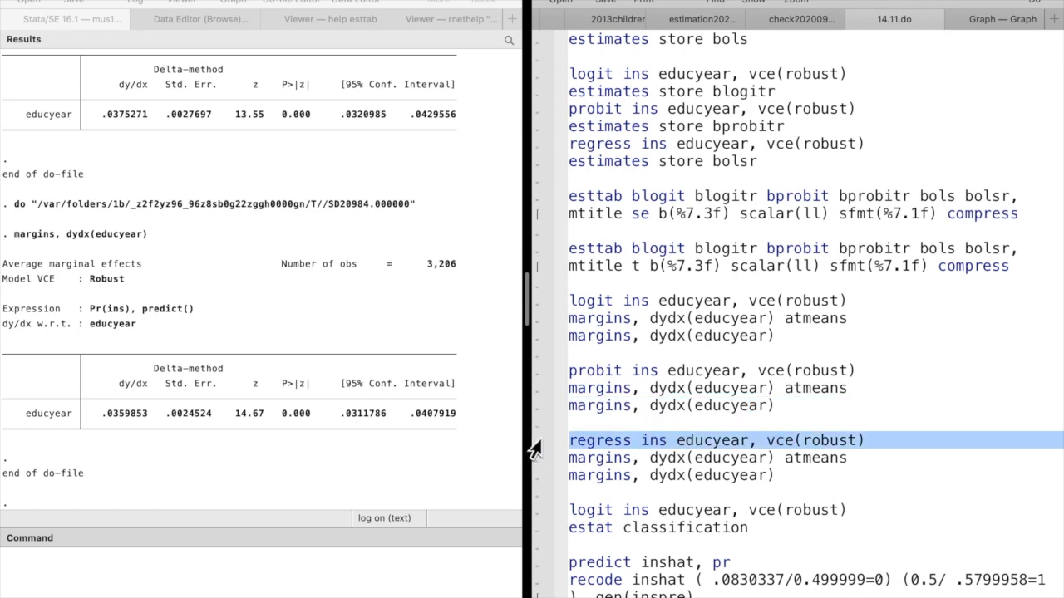
key(super+shift+d)
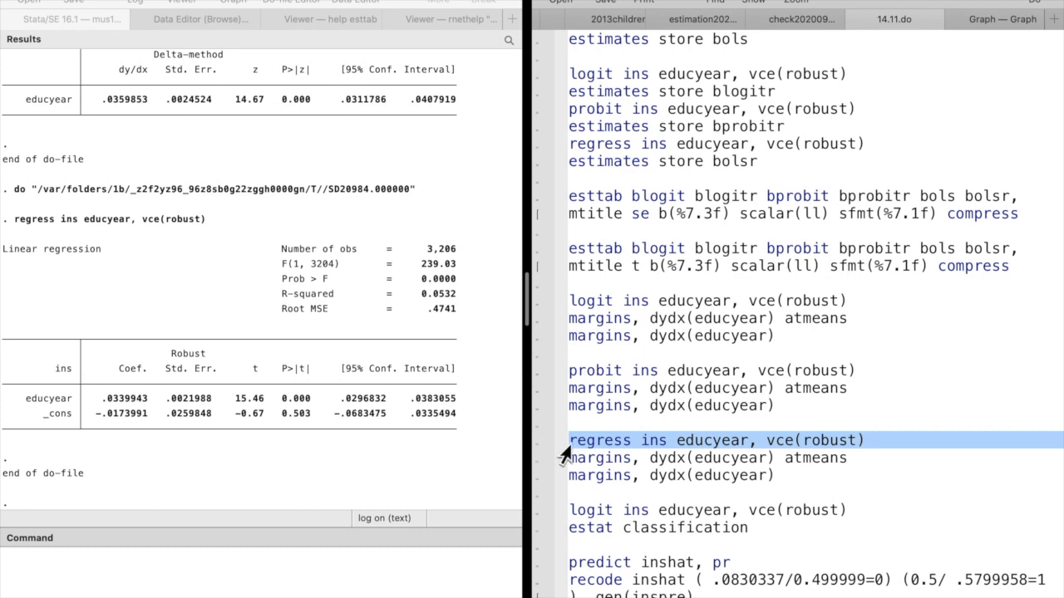
click(534, 463)
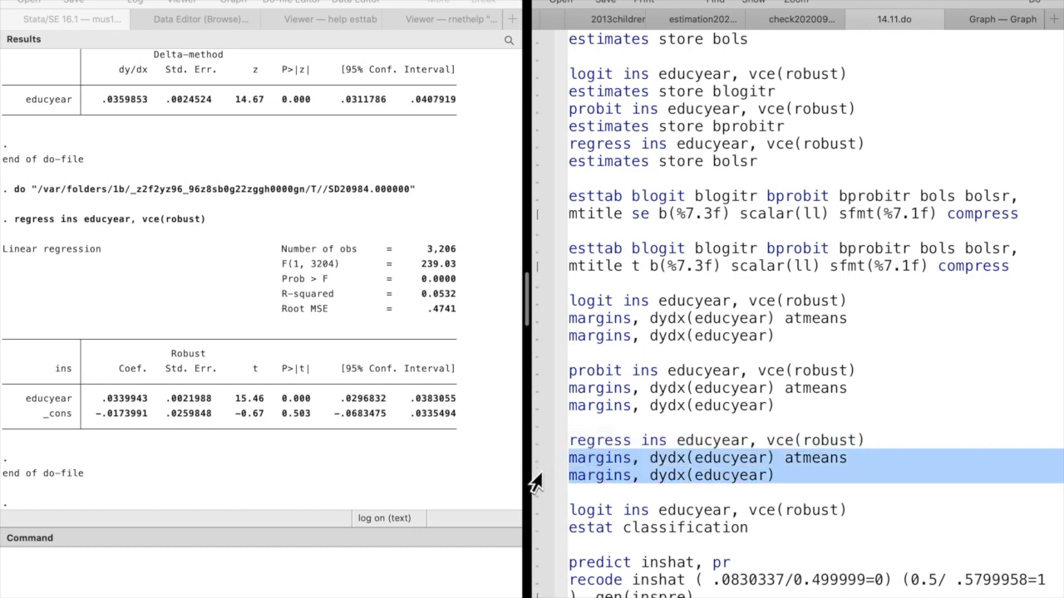
key(super+shift+d)
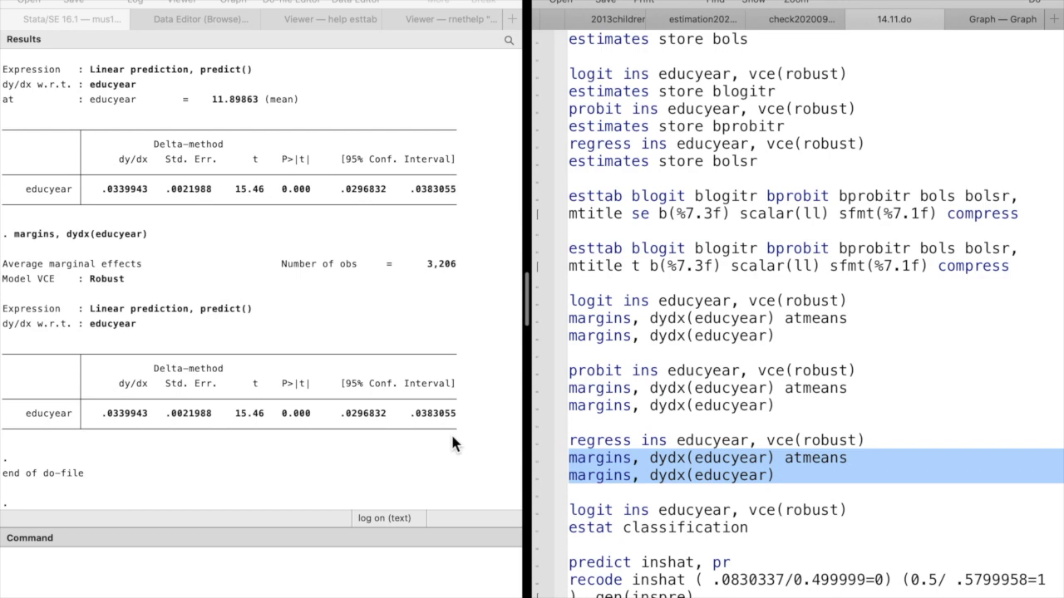
scroll(532, 449, down, 2)
click(531, 447)
Step: Rerun the robust logit and show its classification table: 62.35% correct, sensitivity 27.64%, specificity 84.27%
key(super+shift+d)
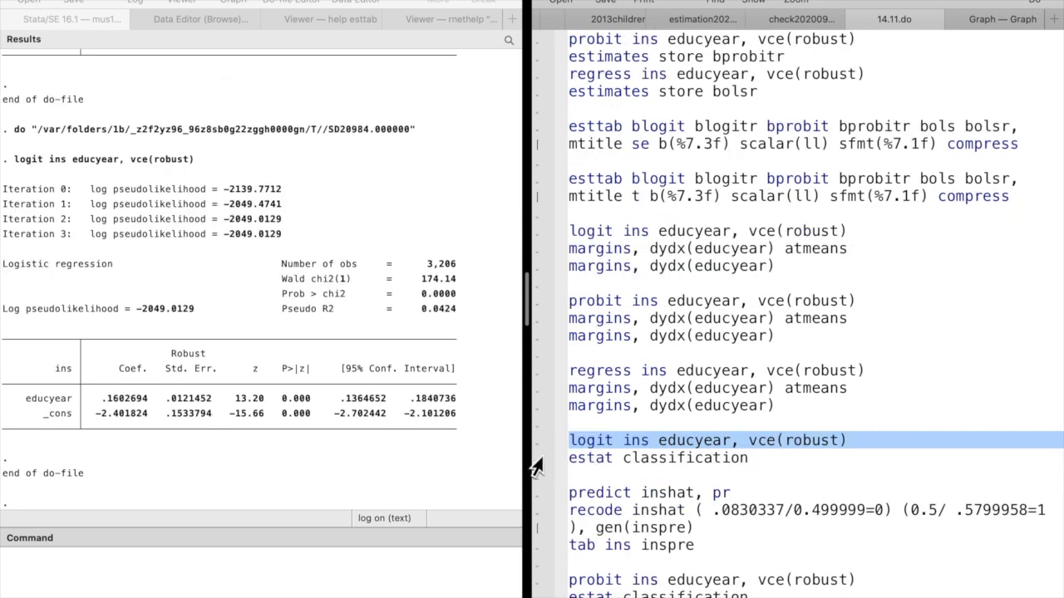
click(532, 458)
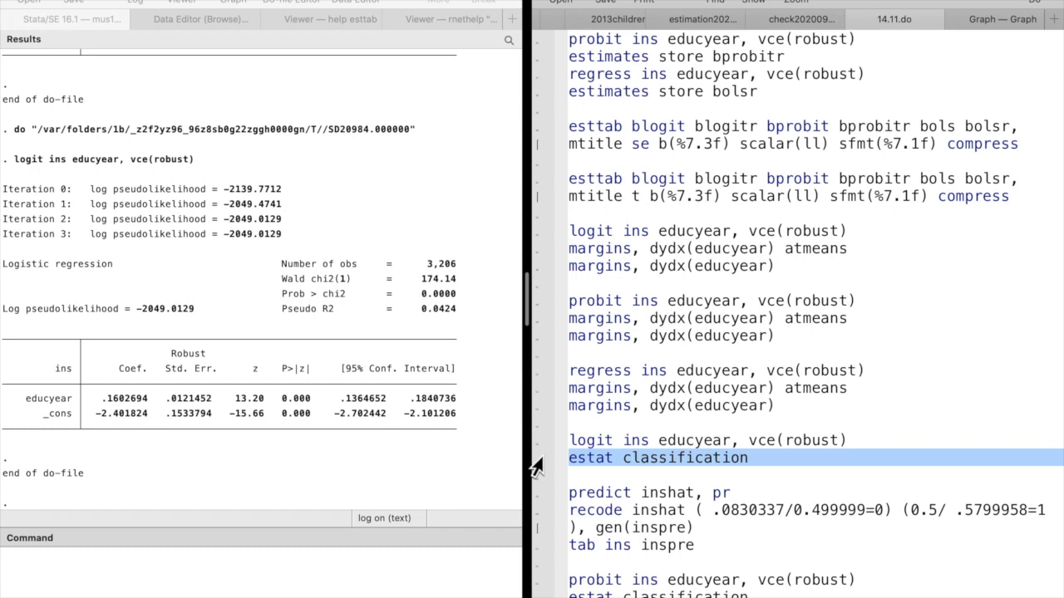
key(super+shift+d)
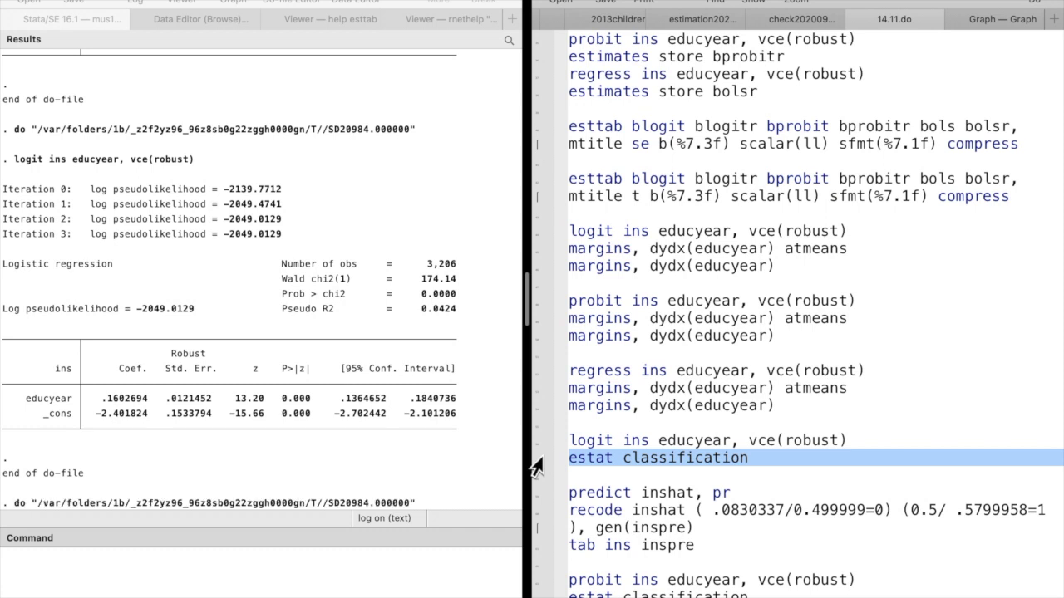
key(super+shift+d)
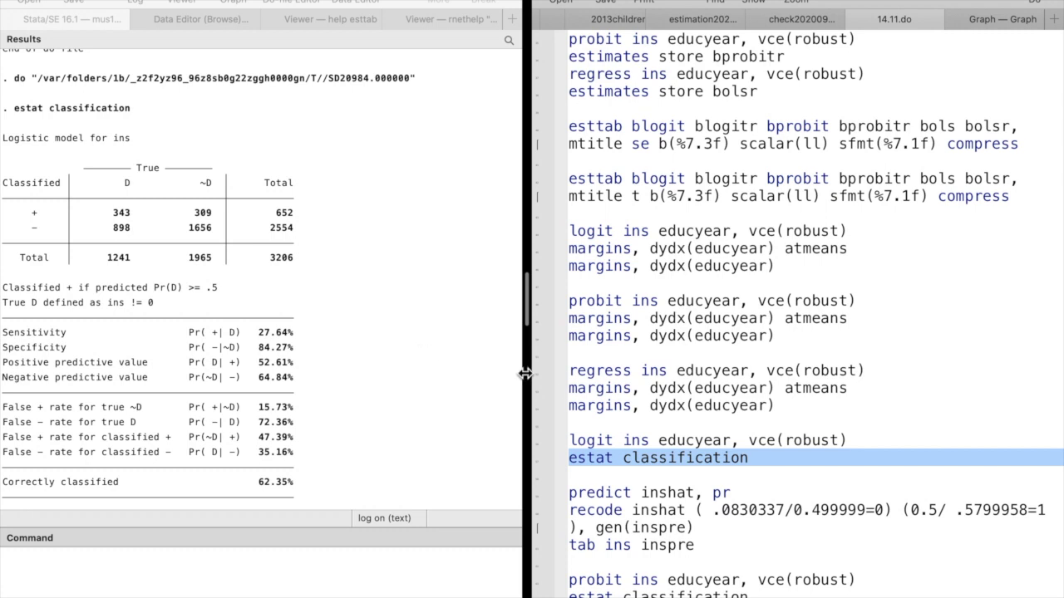
scroll(661, 416, down, 2)
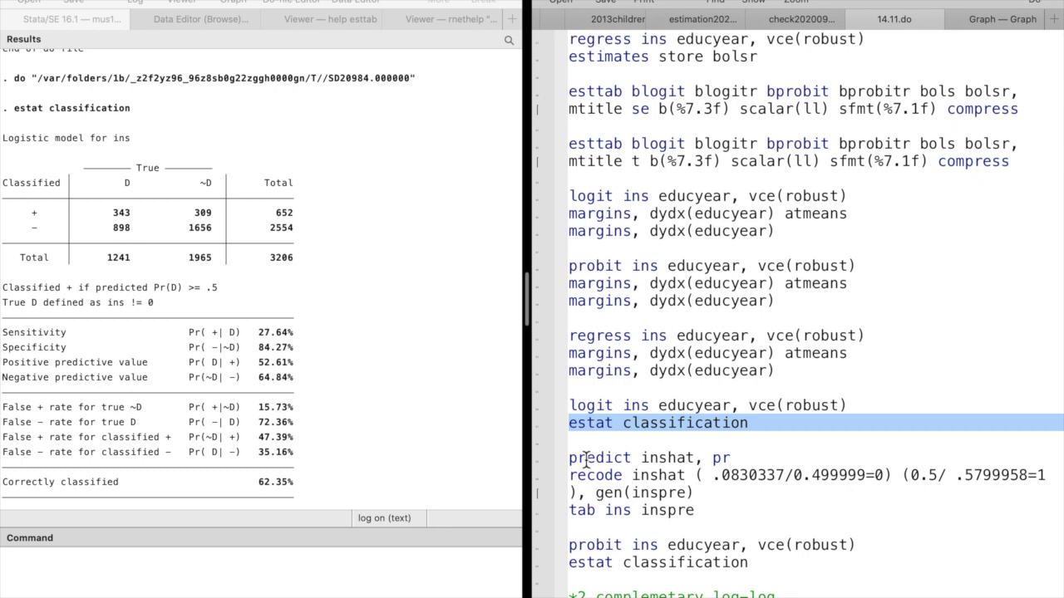
Step: Generate predicted probabilities inshat and recode them at the 0.5 cutoff into inspre
click(530, 459)
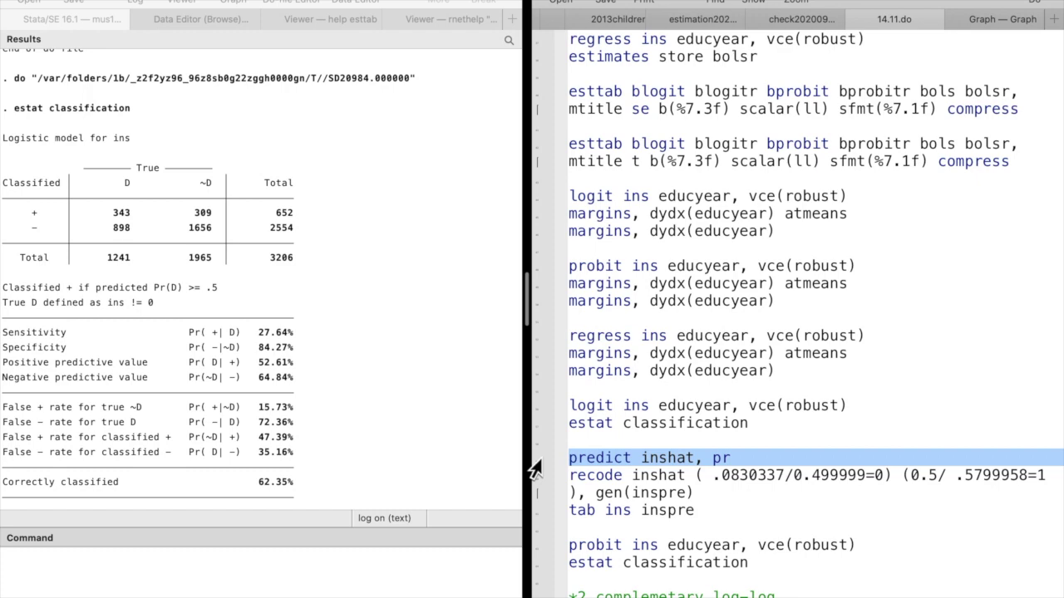
key(super+shift+d)
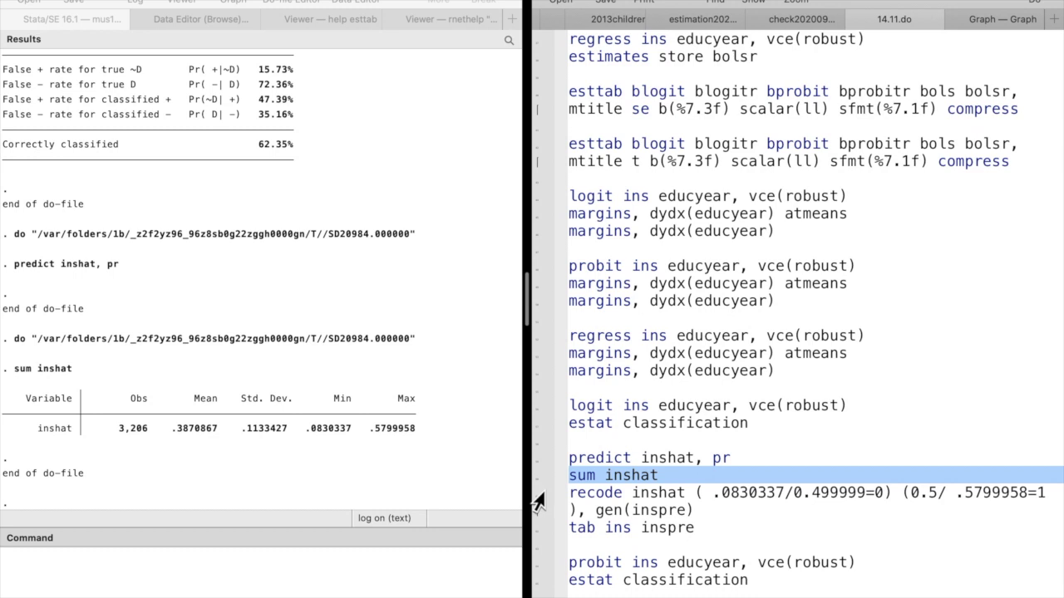
click(537, 498)
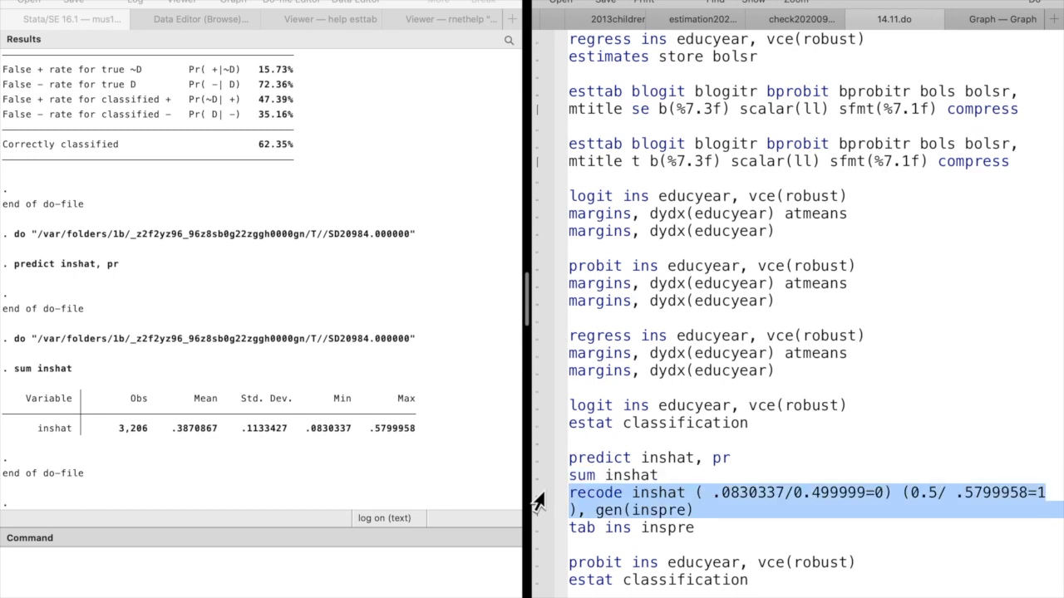
key(super+shift+d)
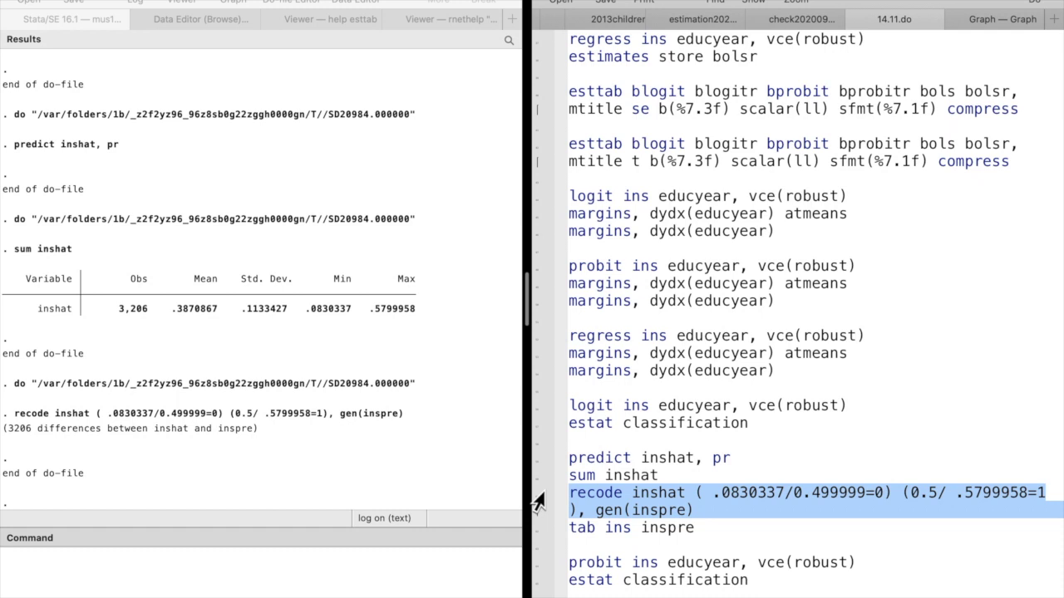
Step: Cross-tabulate ins against inspre across the 3,206 observations
click(519, 536)
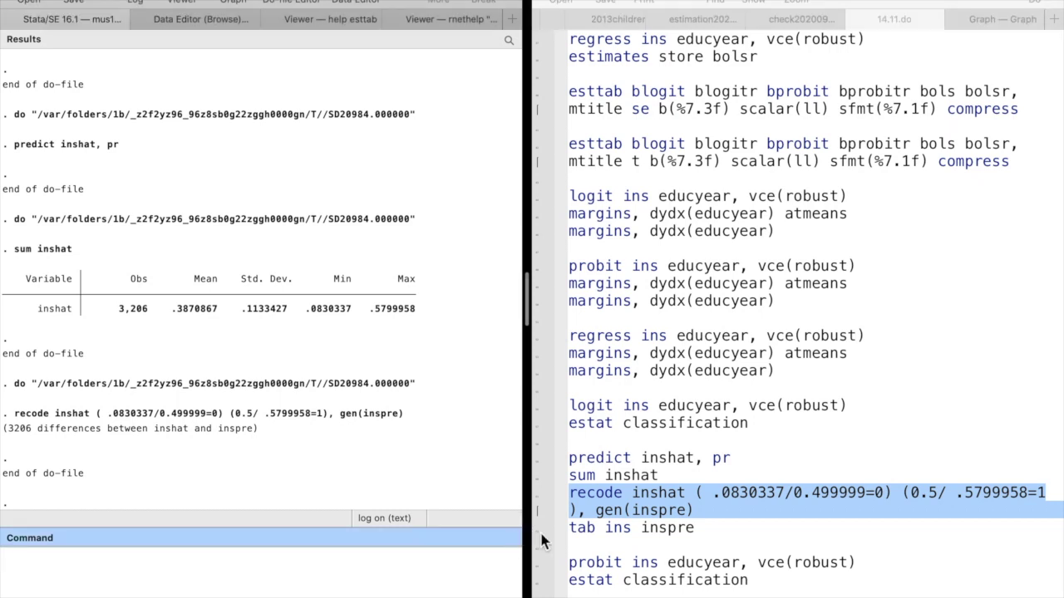
click(539, 530)
click(534, 530)
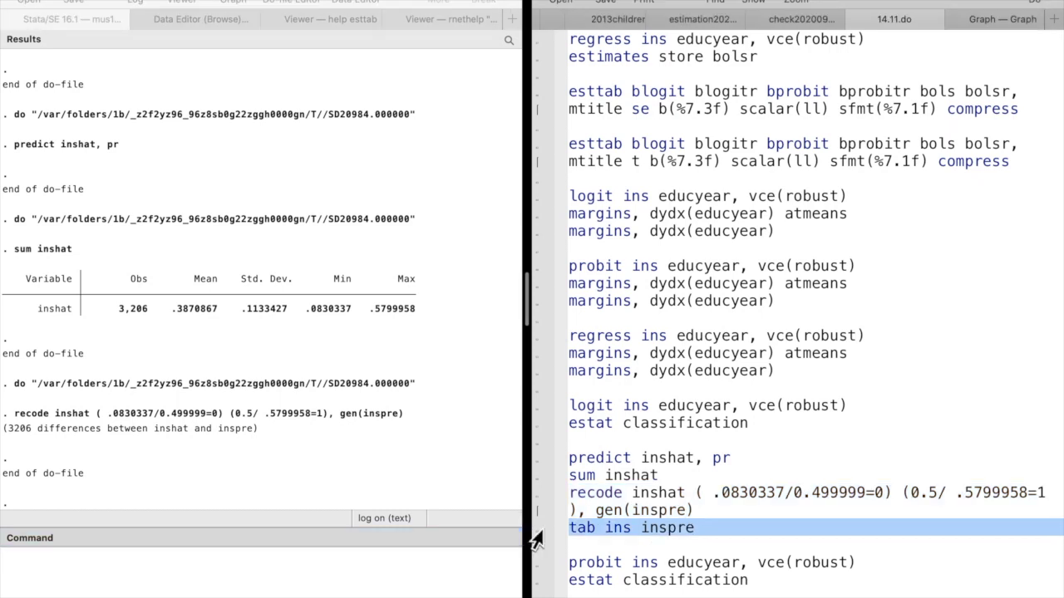
key(super+shift+d)
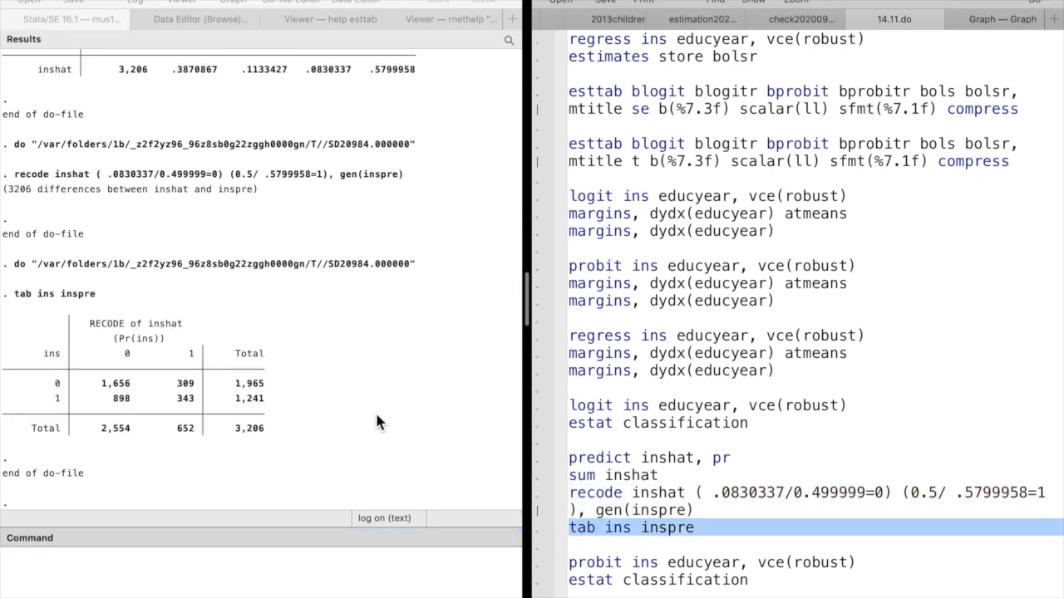
Step: Produce the logit classification table showing 62.35% correctly classified
click(534, 423)
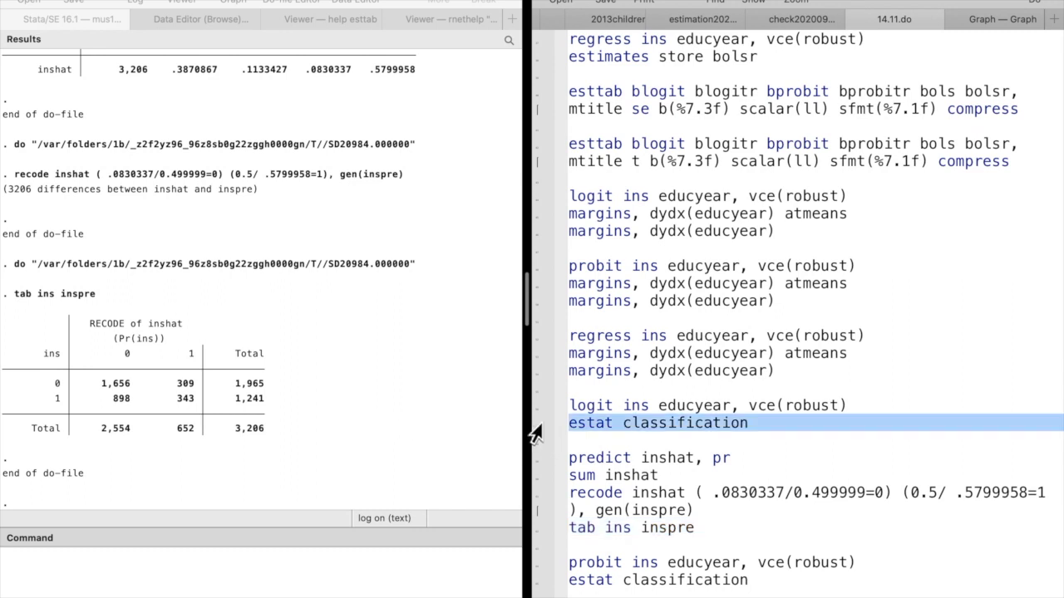
key(super+shift+d)
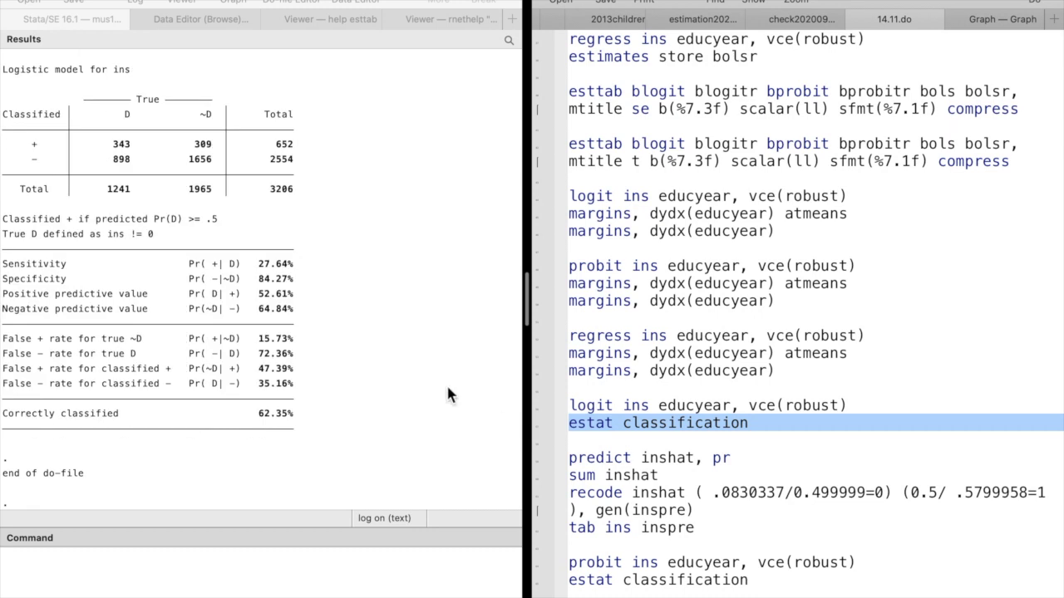
scroll(329, 302, up, 10)
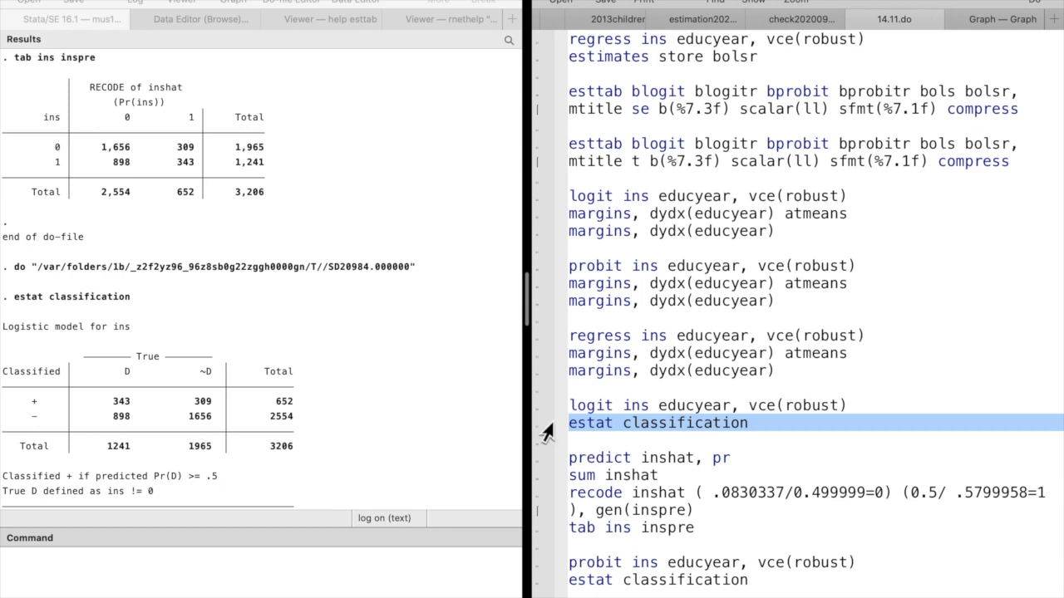
scroll(746, 464, down, 2)
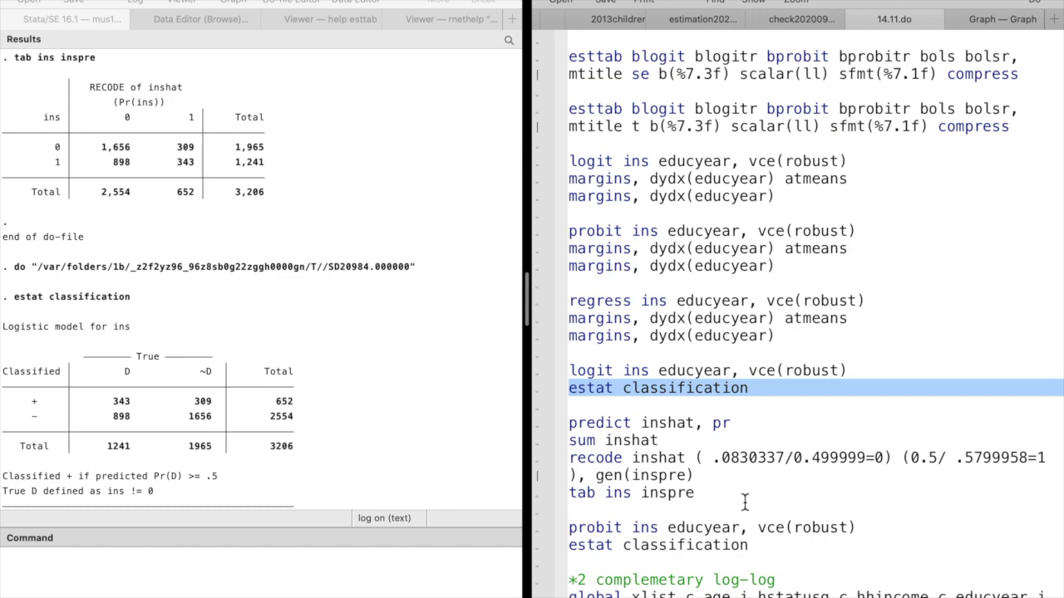
Step: Select the probit classification lines, then move to the complementary log-log section heading
drag(744, 502, 748, 548)
click(124, 507)
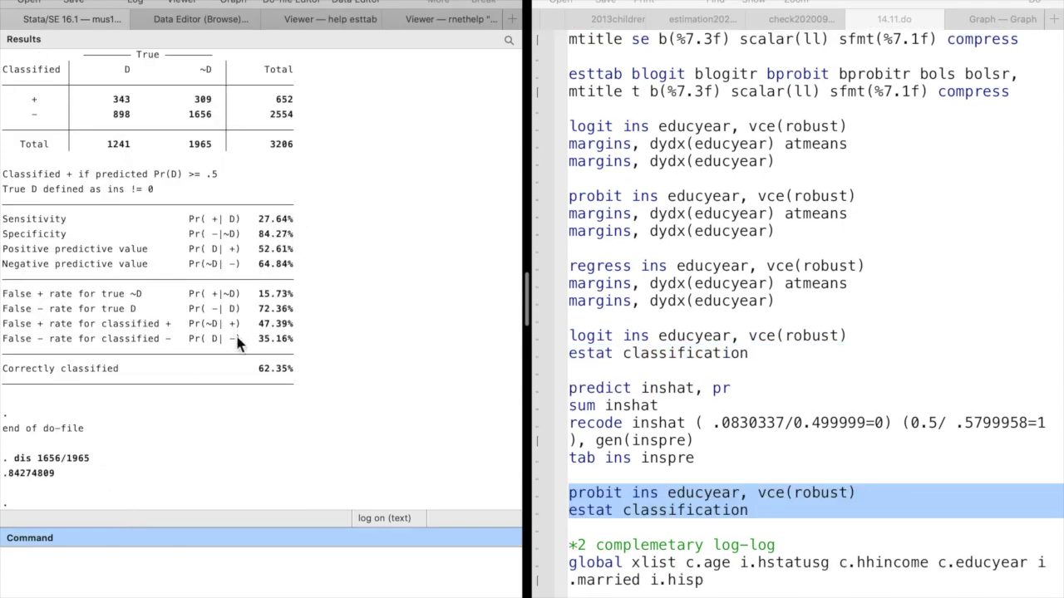
scroll(237, 341, up, 15)
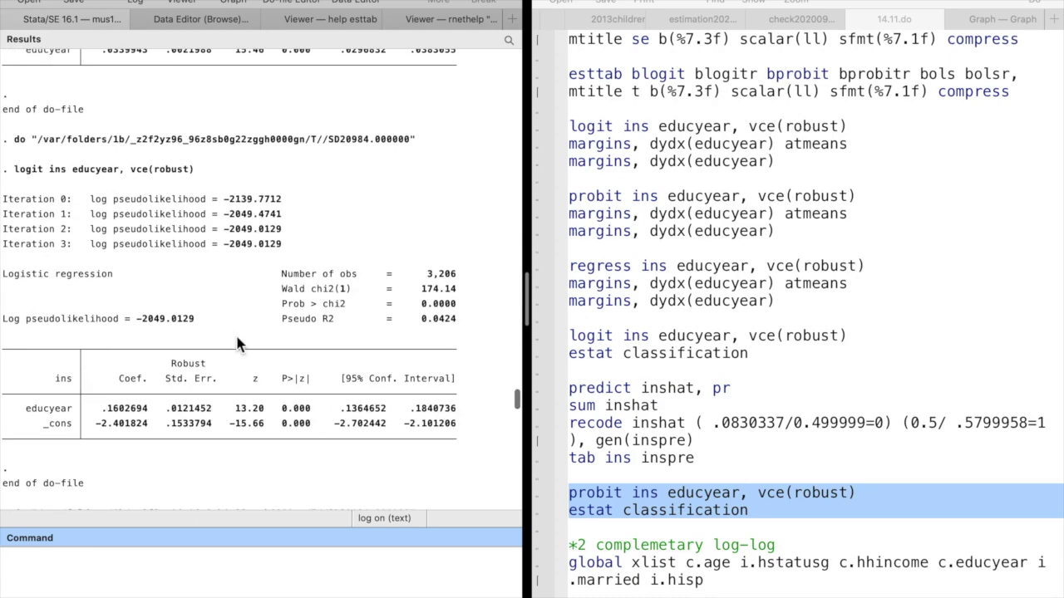
scroll(237, 343, up, 10)
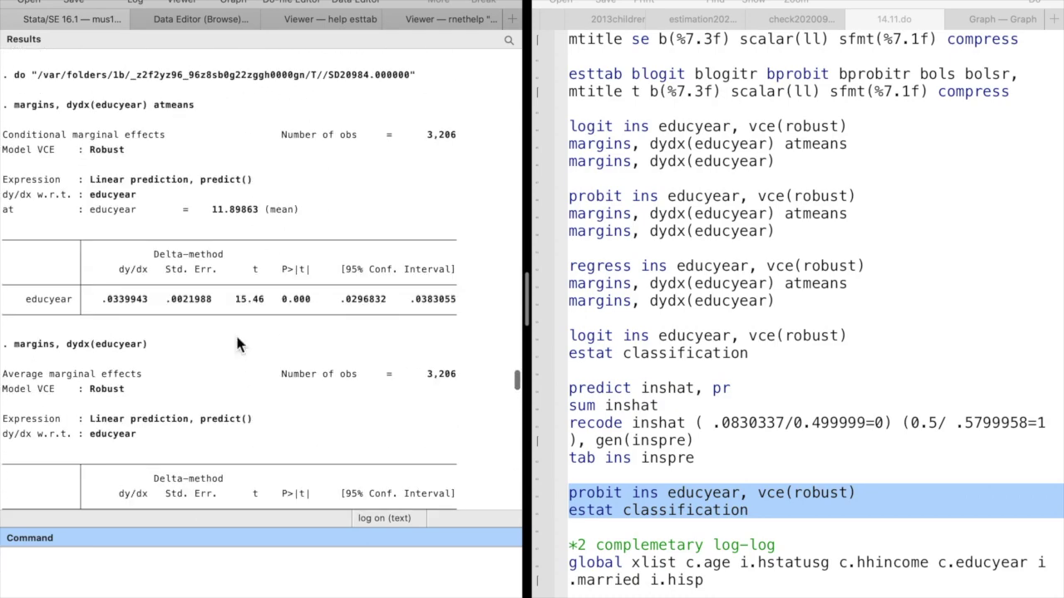
scroll(235, 332, down, 20)
scroll(533, 239, down, 6)
click(532, 239)
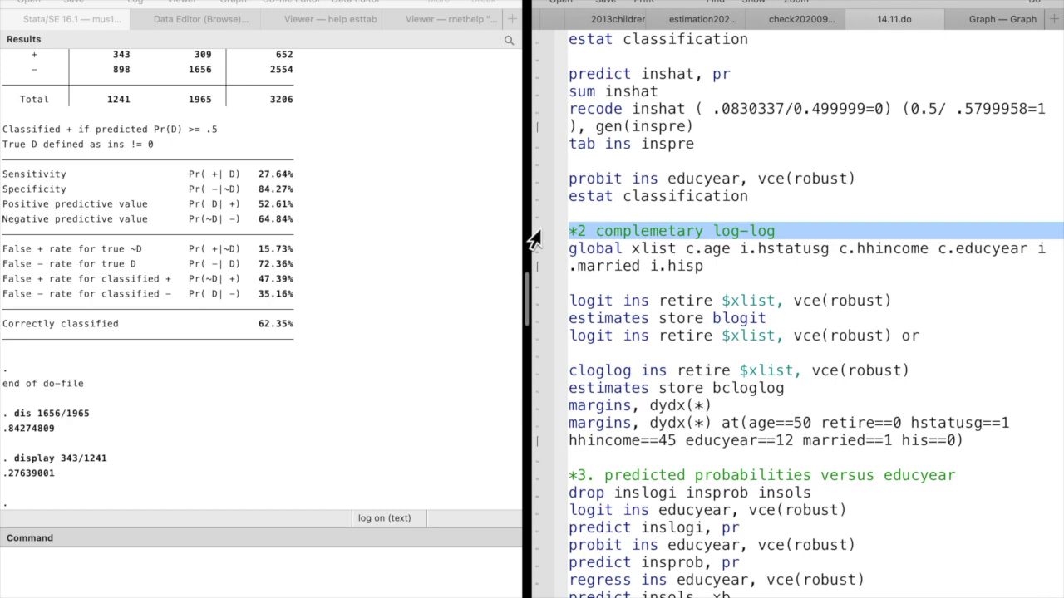
Step: Define the xlist global, then fit the logit and cloglog of ins on retire and xlist
drag(533, 239, 533, 270)
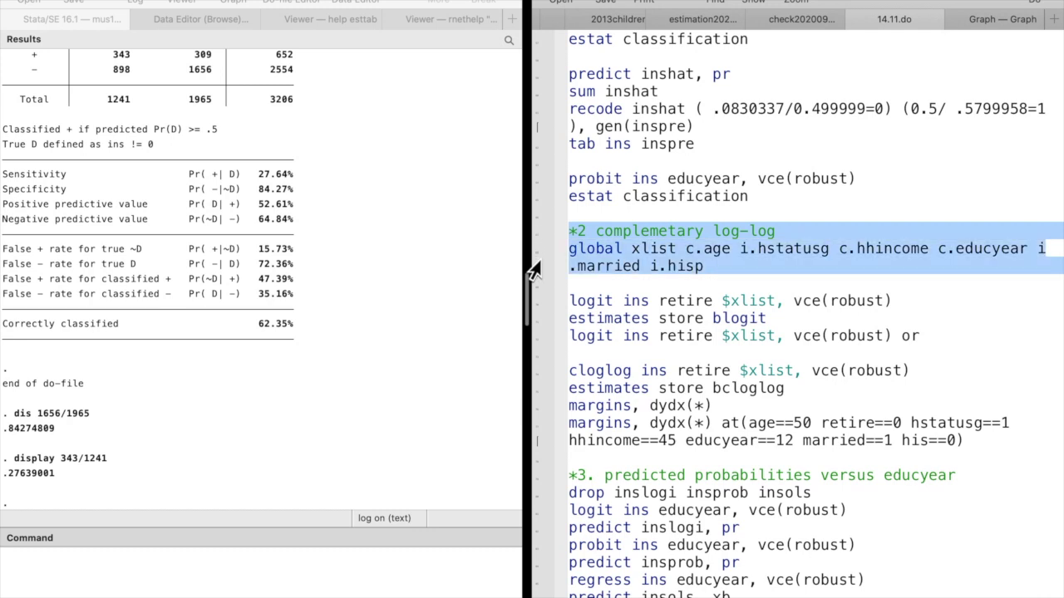
key(super+shift+d)
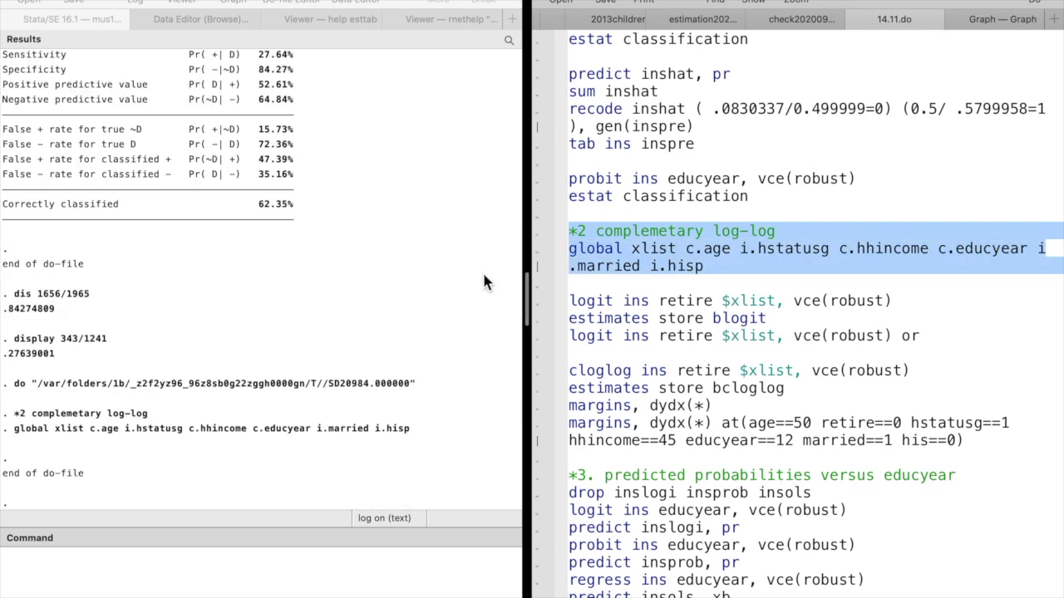
scroll(623, 337, down, 3)
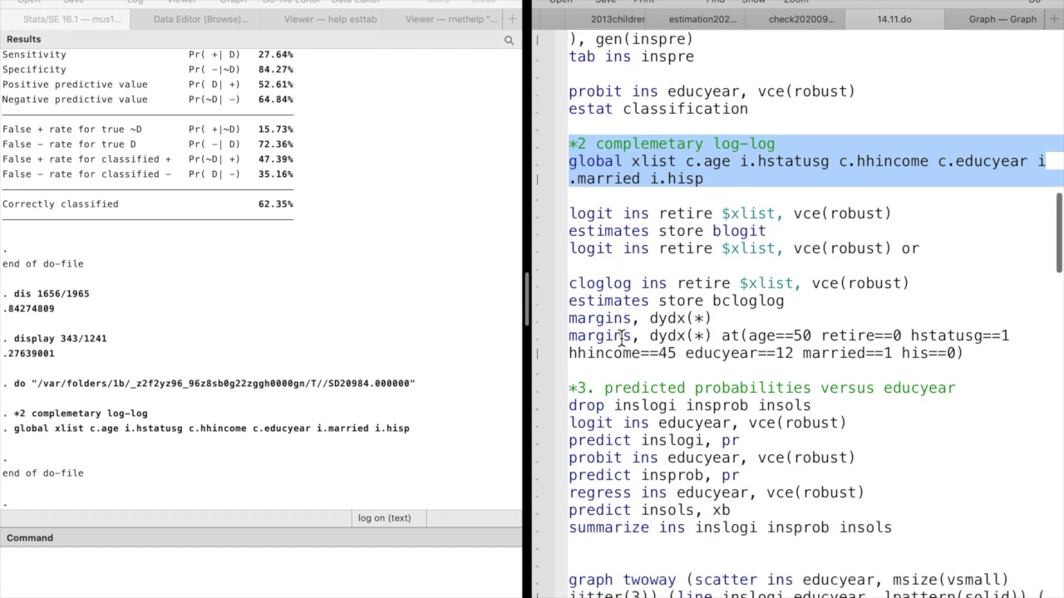
click(532, 221)
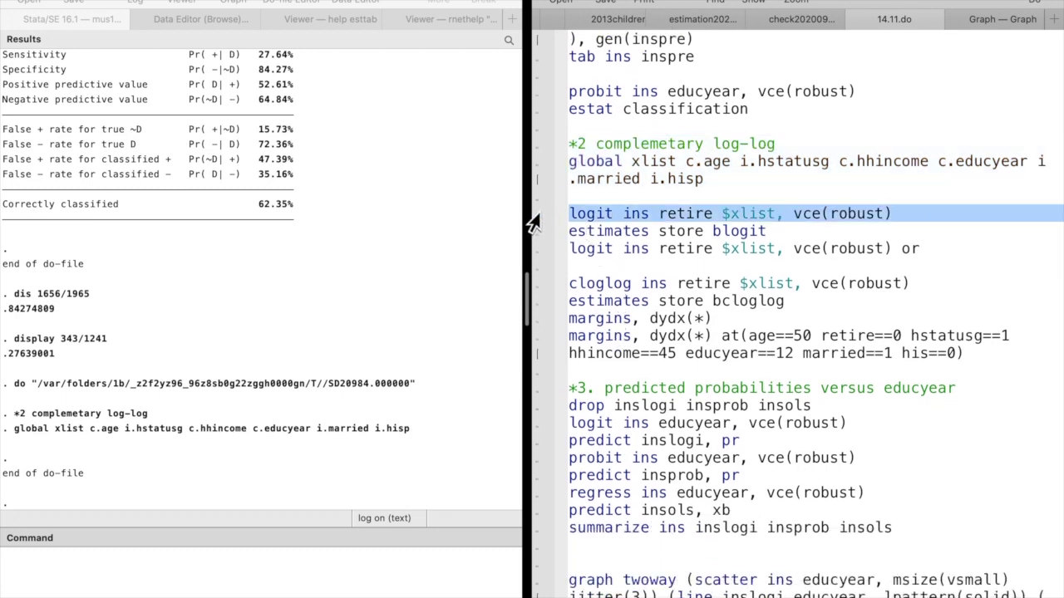
key(super+shift+d)
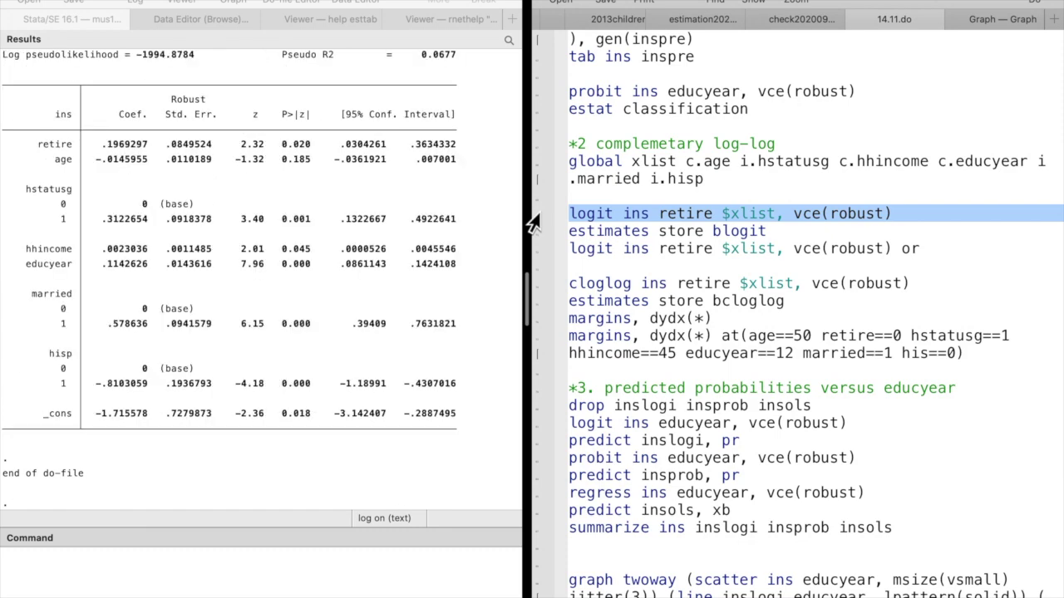
click(539, 284)
key(super+shift+d)
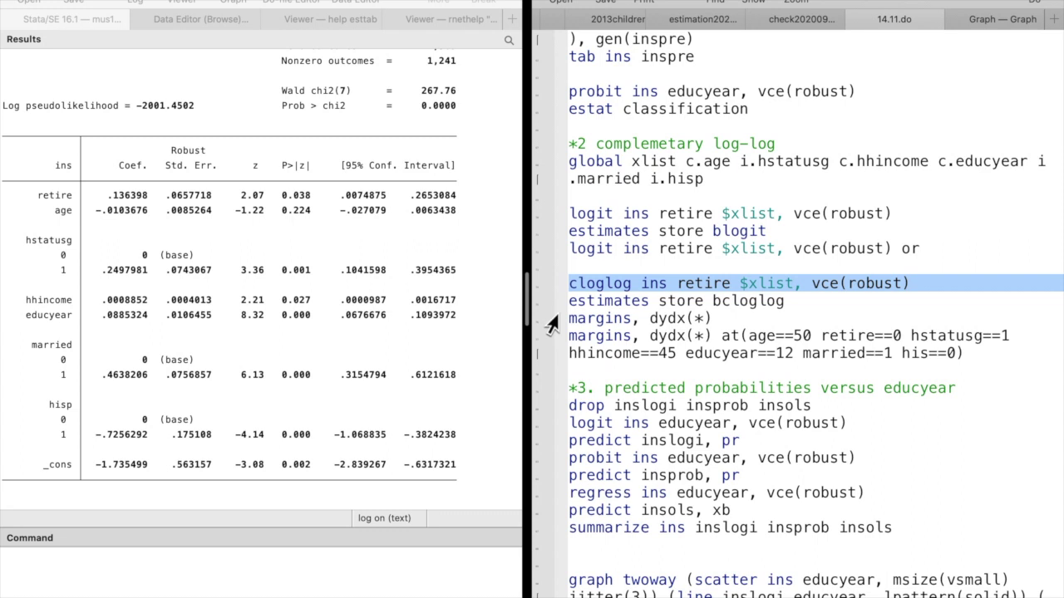
Step: Compute cloglog average marginal effects and effects at age 50, educyear 12 (retire .0462, educyear .0300)
click(534, 324)
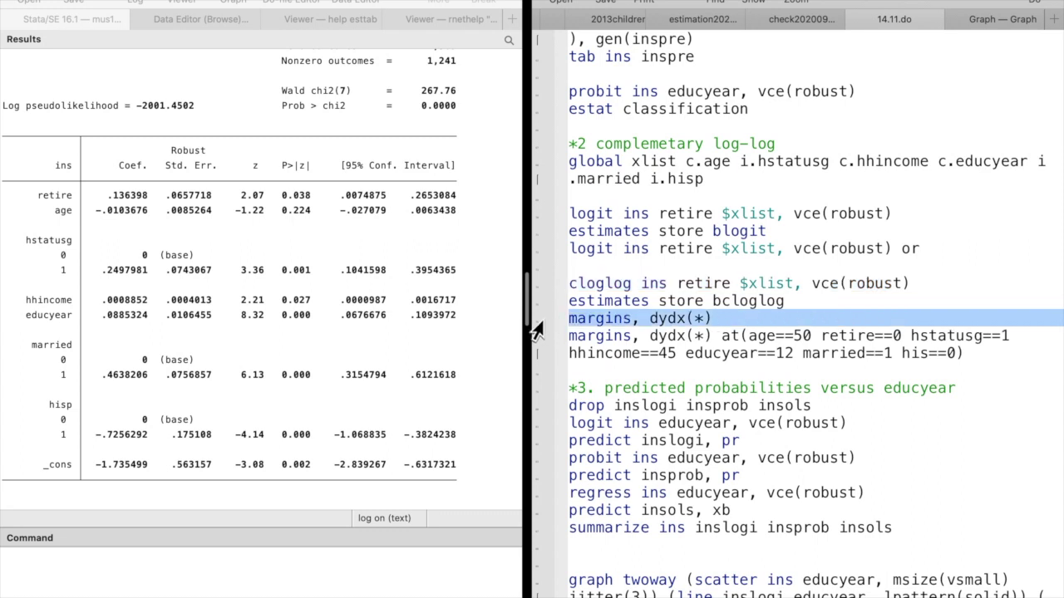
key(super+shift+d)
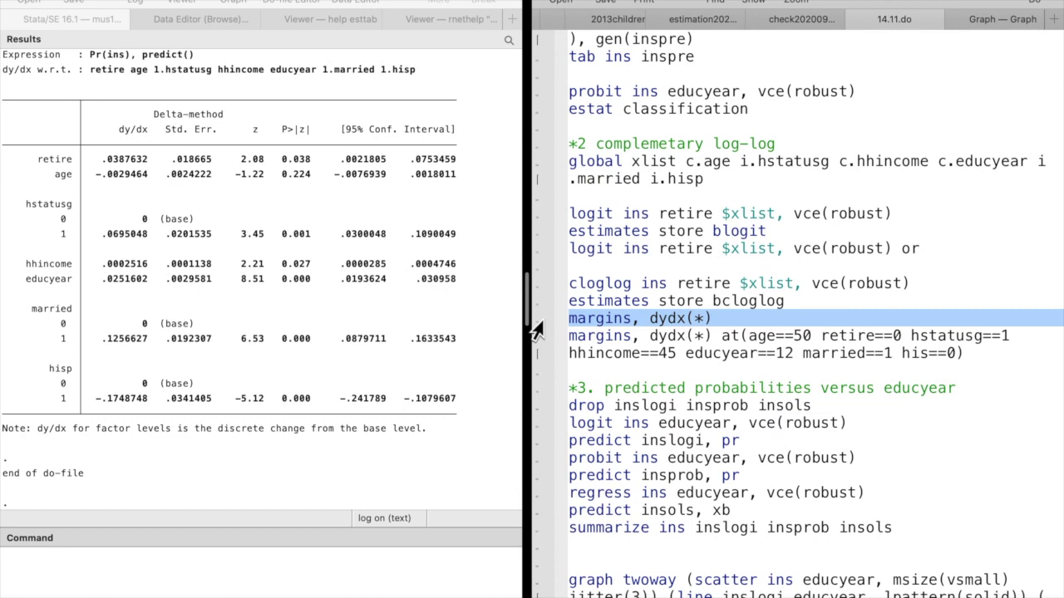
scroll(429, 326, up, 2)
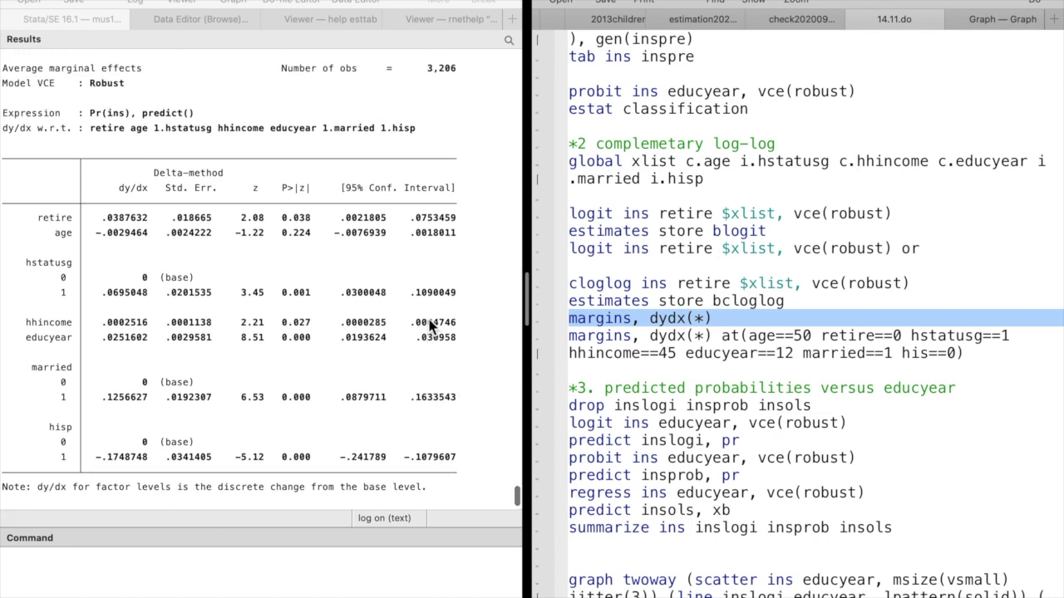
click(532, 343)
key(super+shift+d)
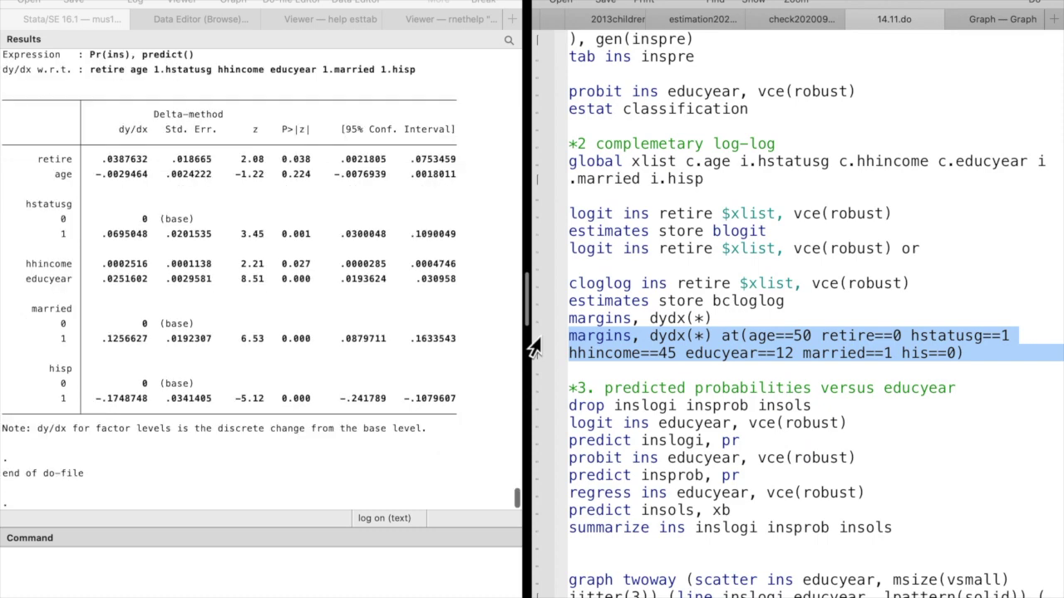
scroll(415, 290, up, 1)
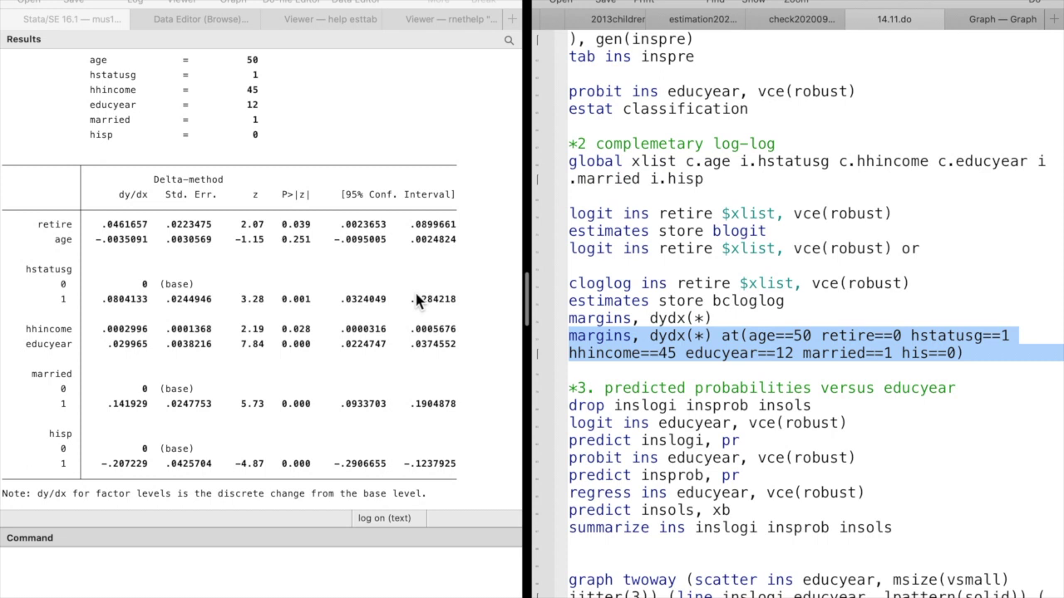
scroll(615, 397, down, 5)
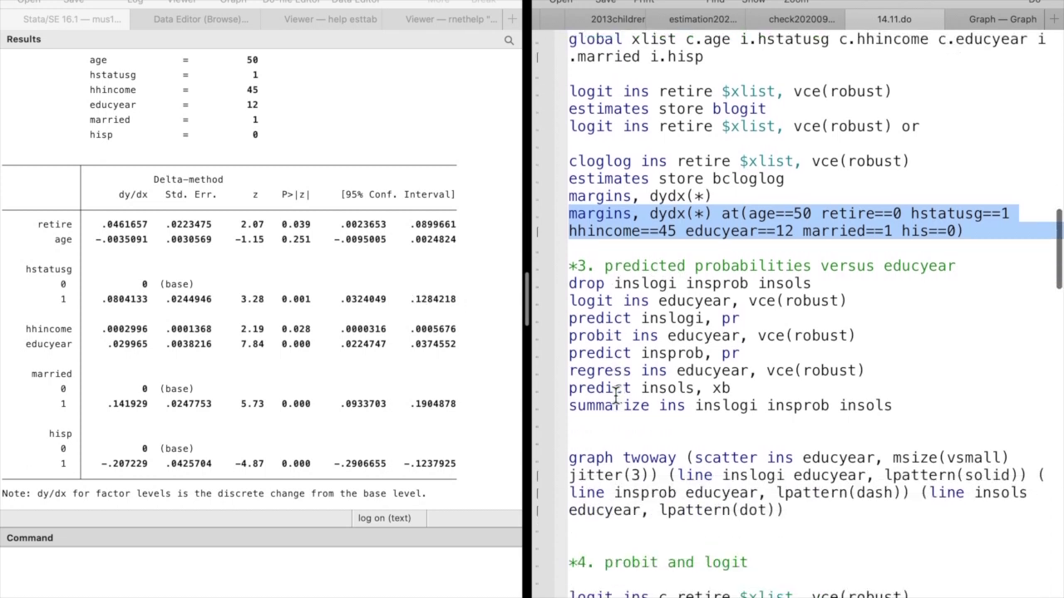
click(544, 268)
Step: Prefix the drop line with 'capture' and run it with the predicted-probabilities heading
click(529, 268)
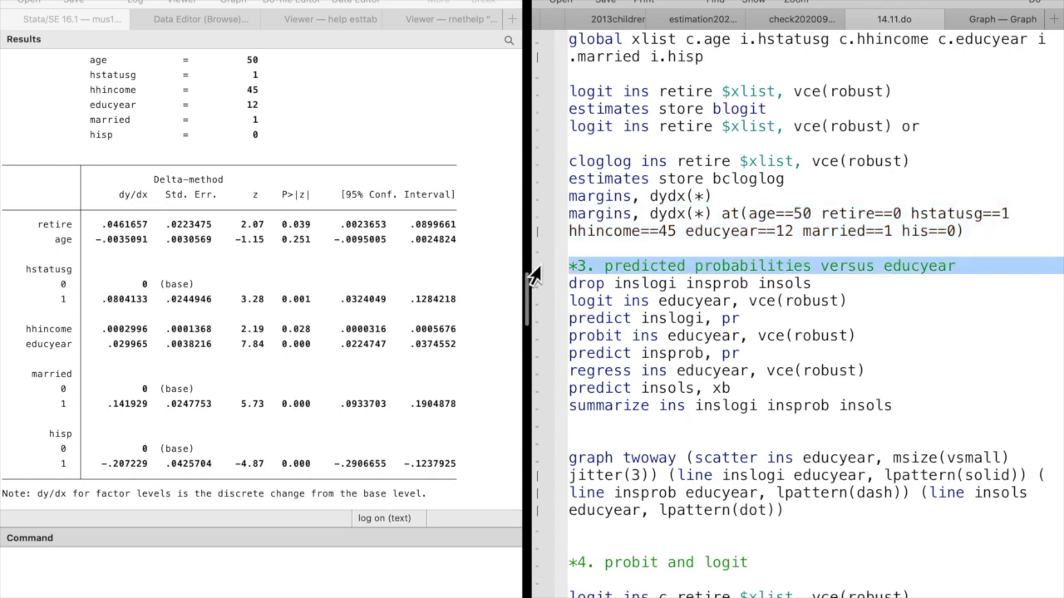
drag(532, 270, 533, 286)
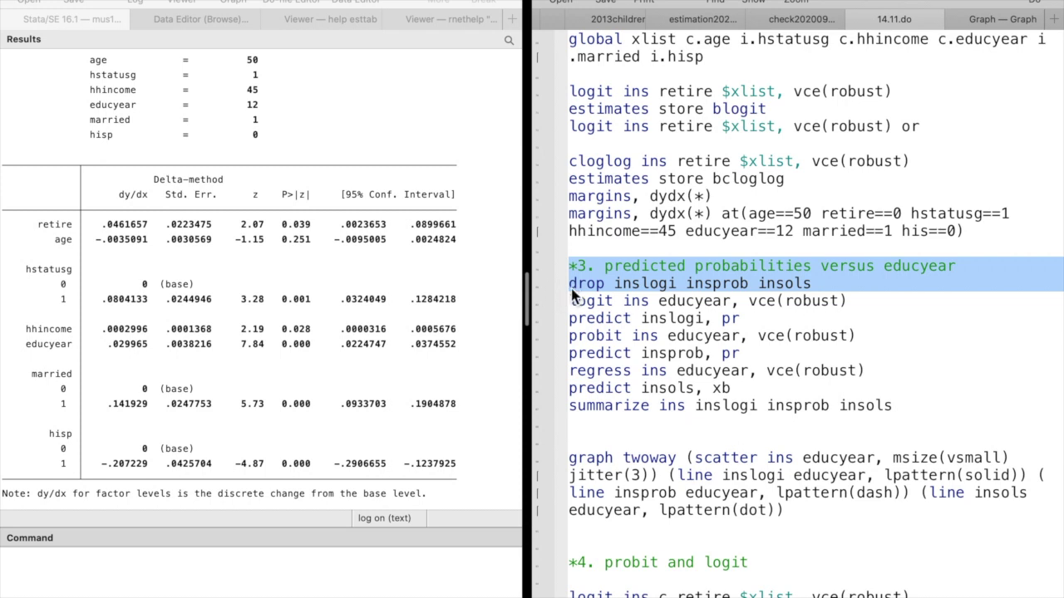
click(573, 291)
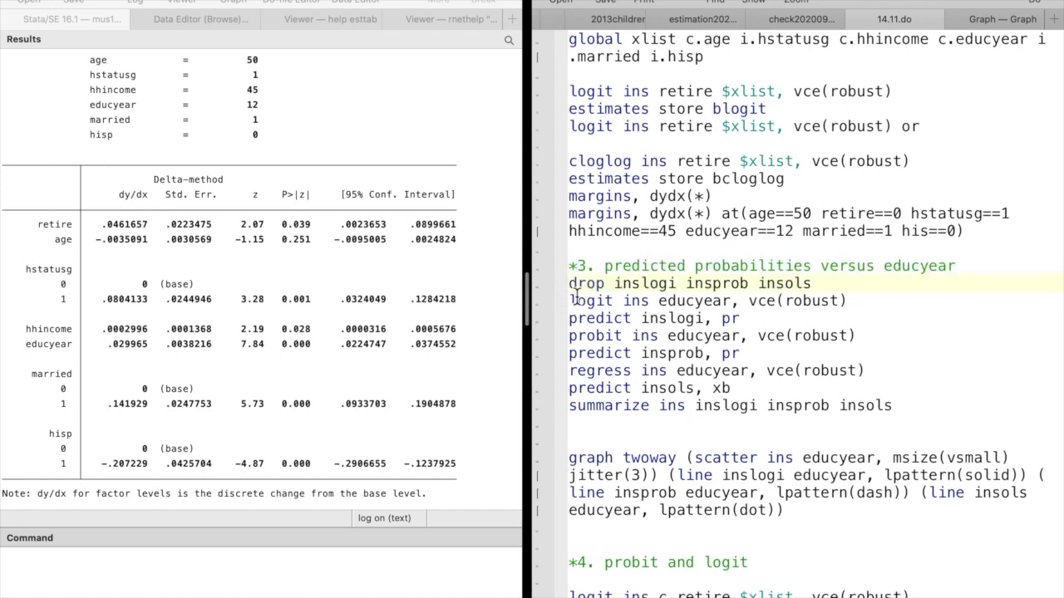
text(capture)
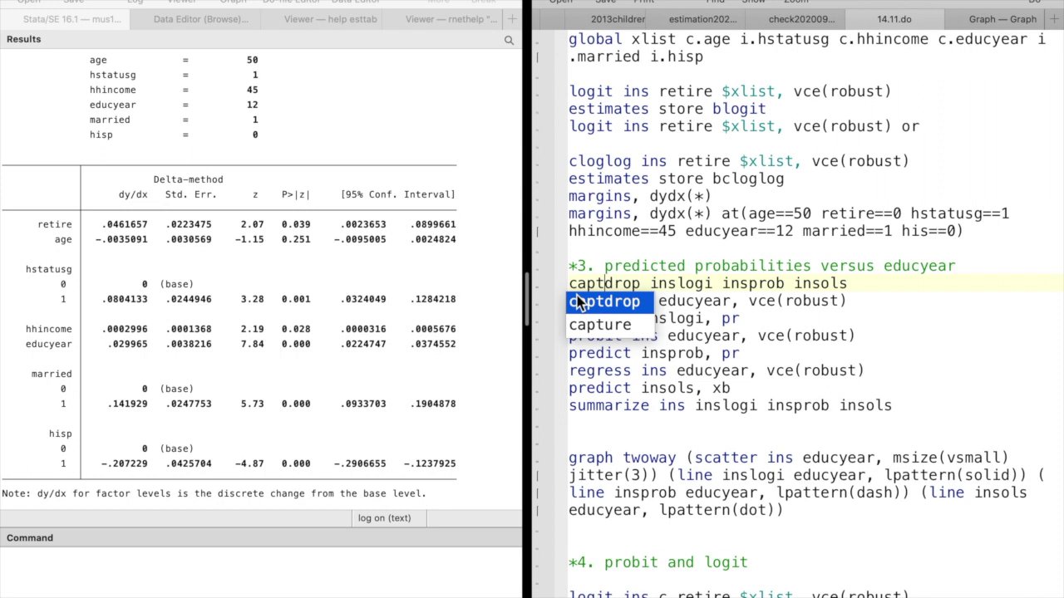
click(530, 274)
drag(532, 281, 533, 287)
key(super+shift+d)
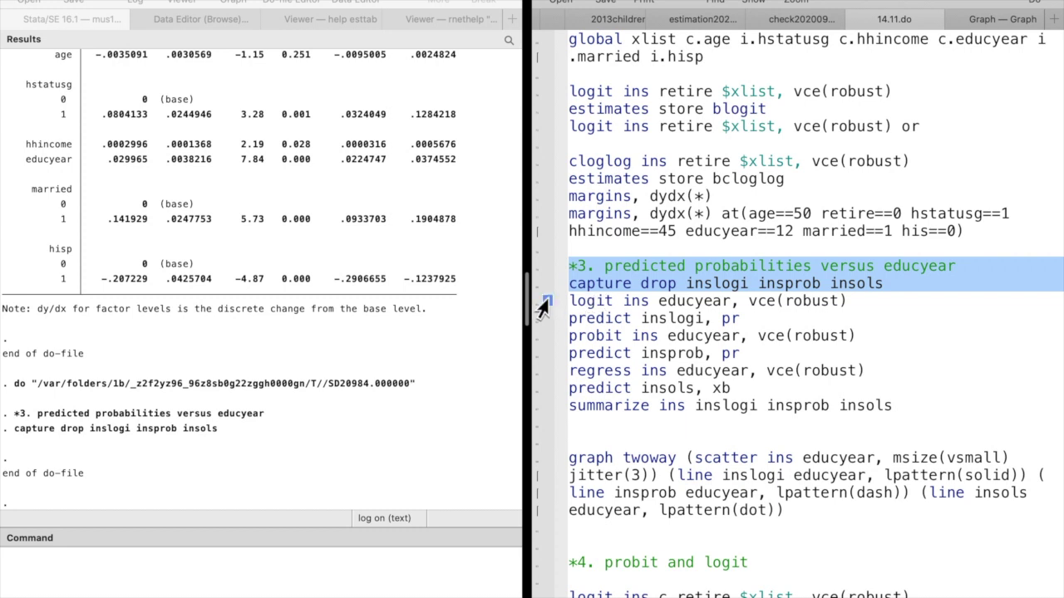
Step: Fit logit and probit of ins on educyear, predicting inslogi and insprob
click(542, 303)
drag(541, 303, 536, 330)
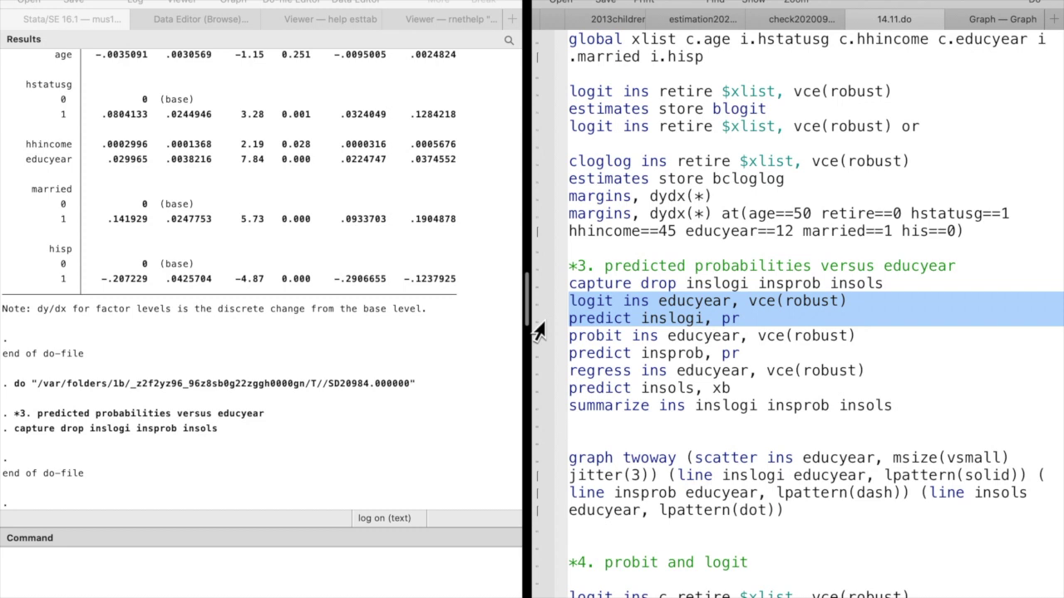
key(super+shift+d)
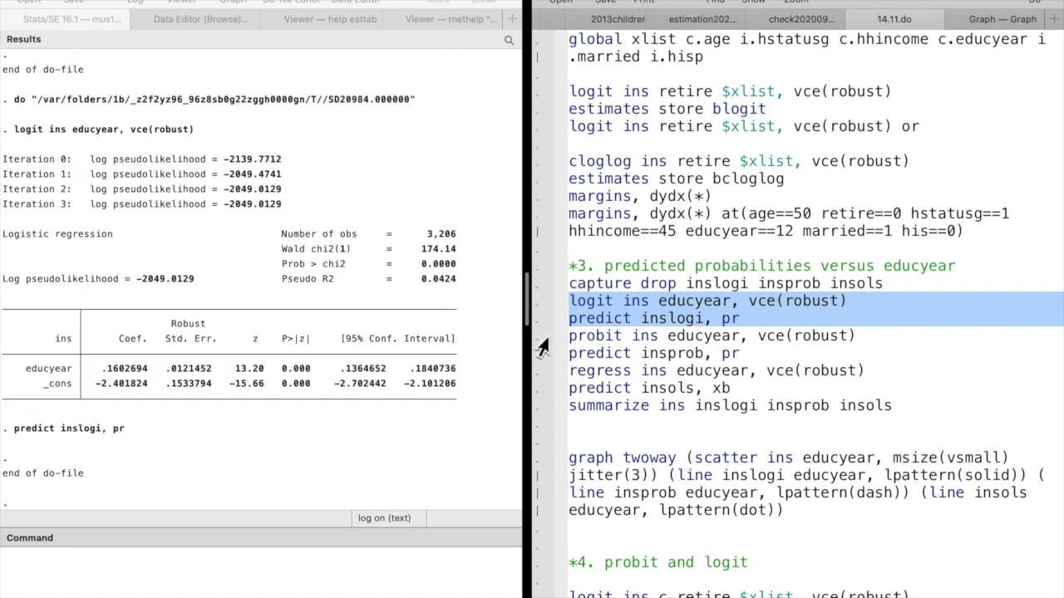
drag(538, 339, 536, 358)
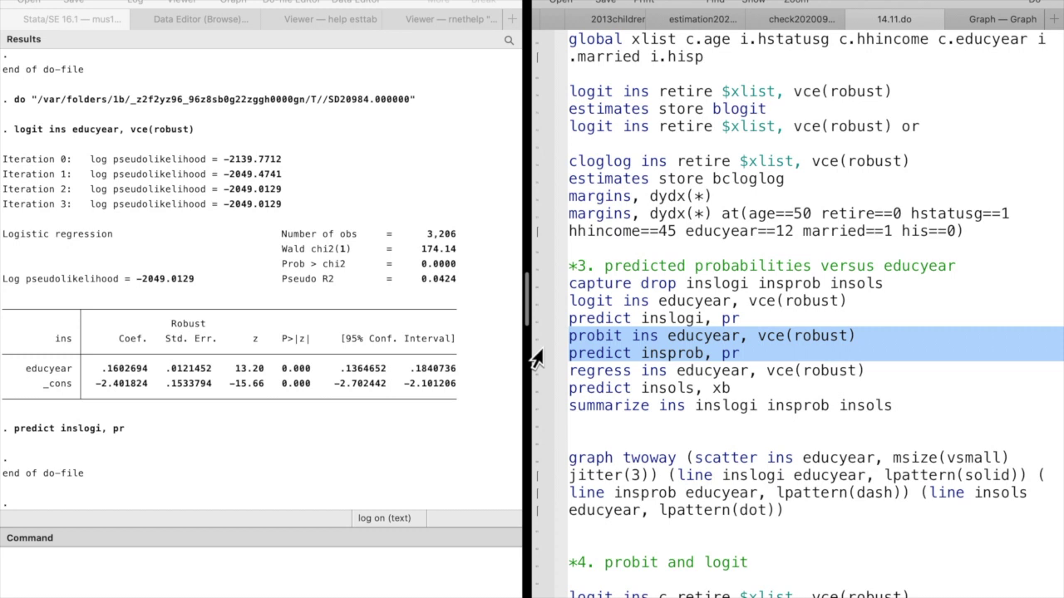
key(super+shift+d)
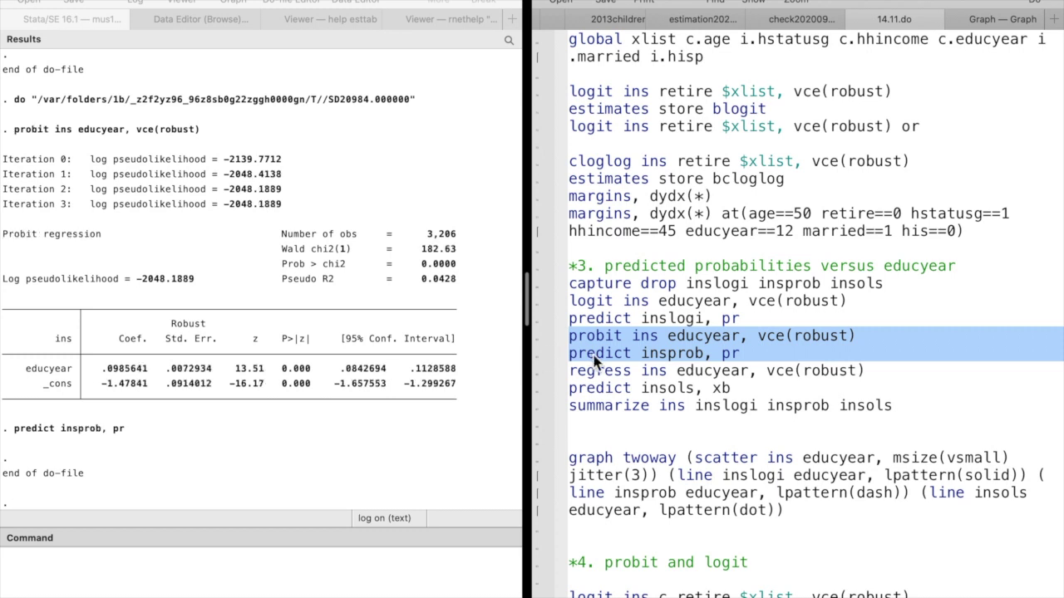
Step: Run the linear regression predicting insols and summarize ins with the three predictions
drag(537, 373, 535, 390)
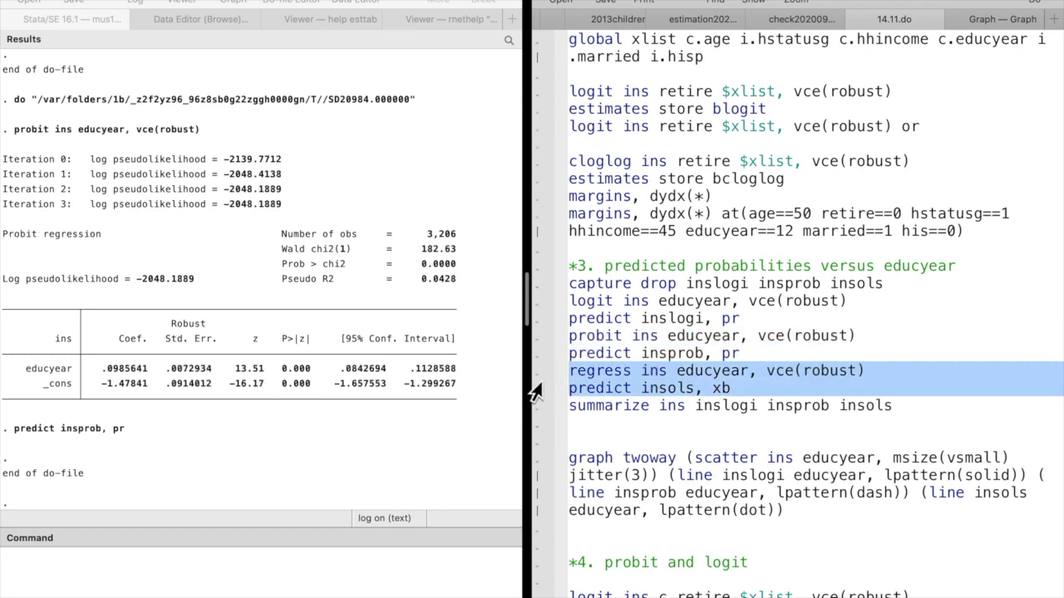
key(super+shift+d)
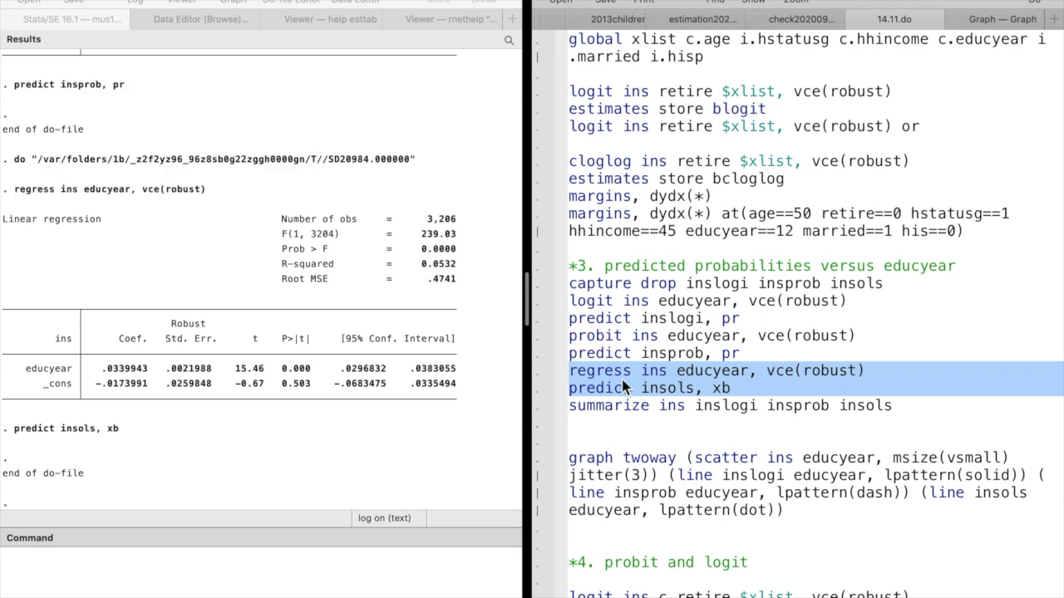
click(535, 407)
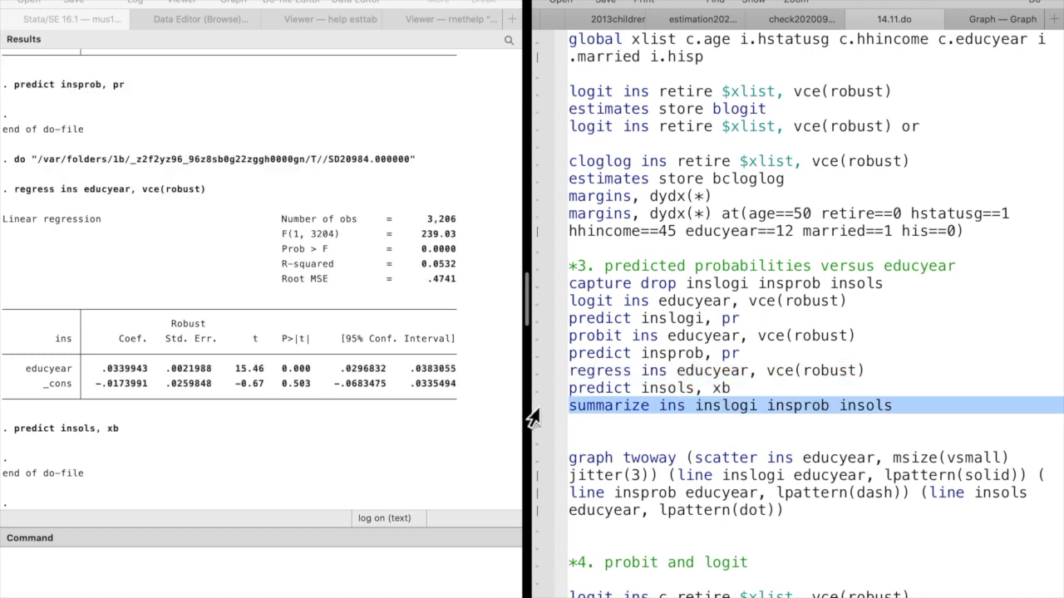
key(super+shift+d)
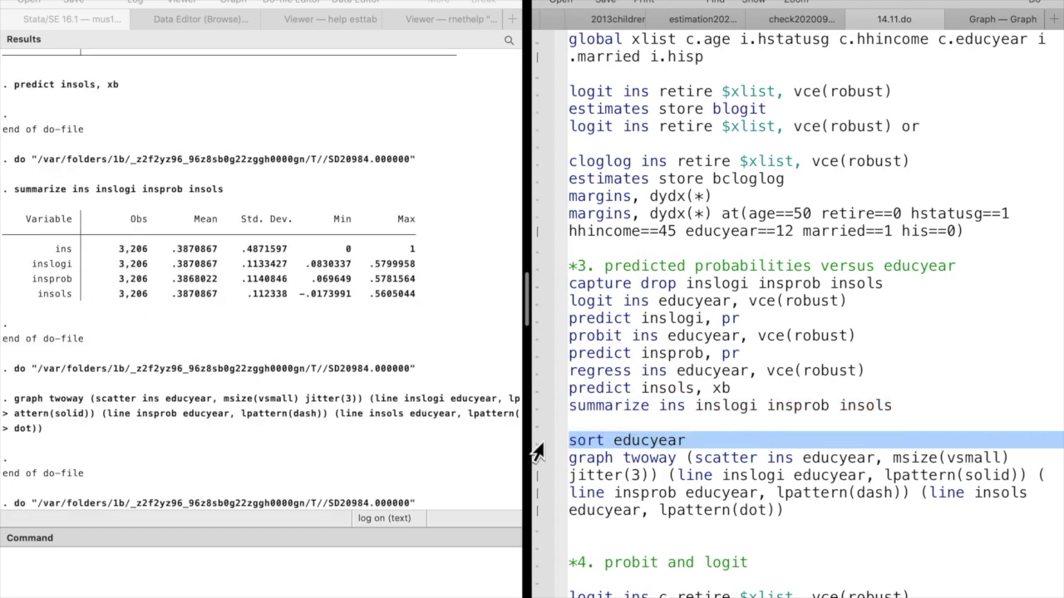
Step: Sort by educyear and graph ins with the logit, probit and linear predictions against educyear
key(super+shift+d)
click(535, 470)
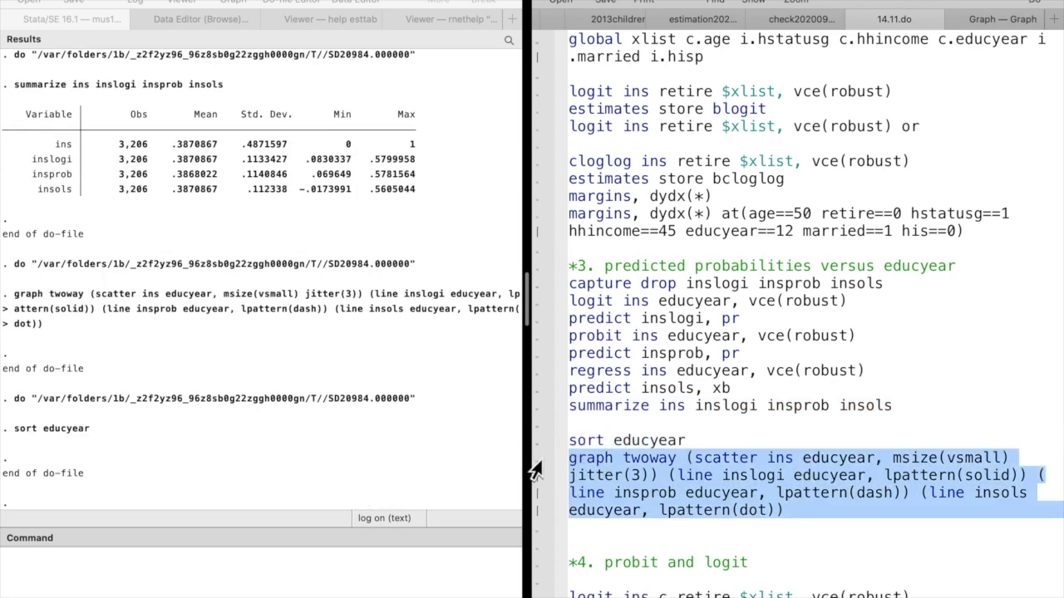
key(super+shift+d)
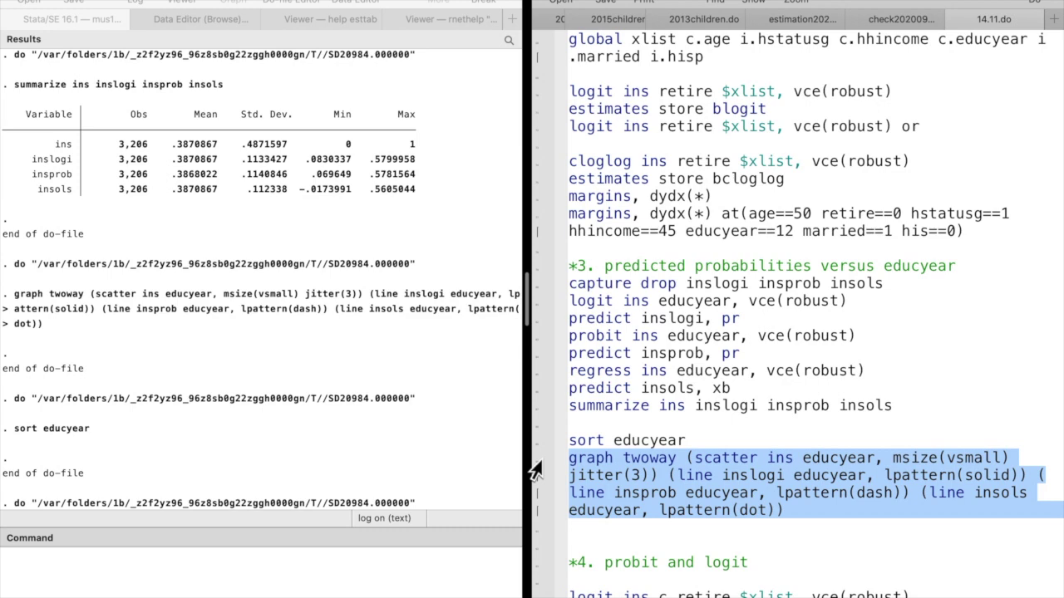
key(super+shift+d)
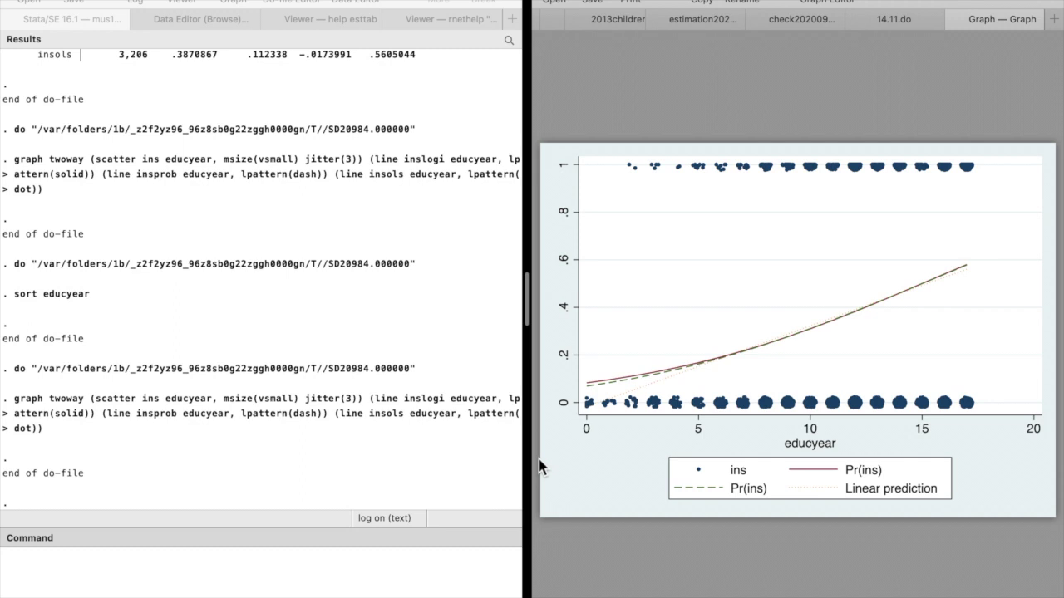
key(ctrl+shift+Tab)
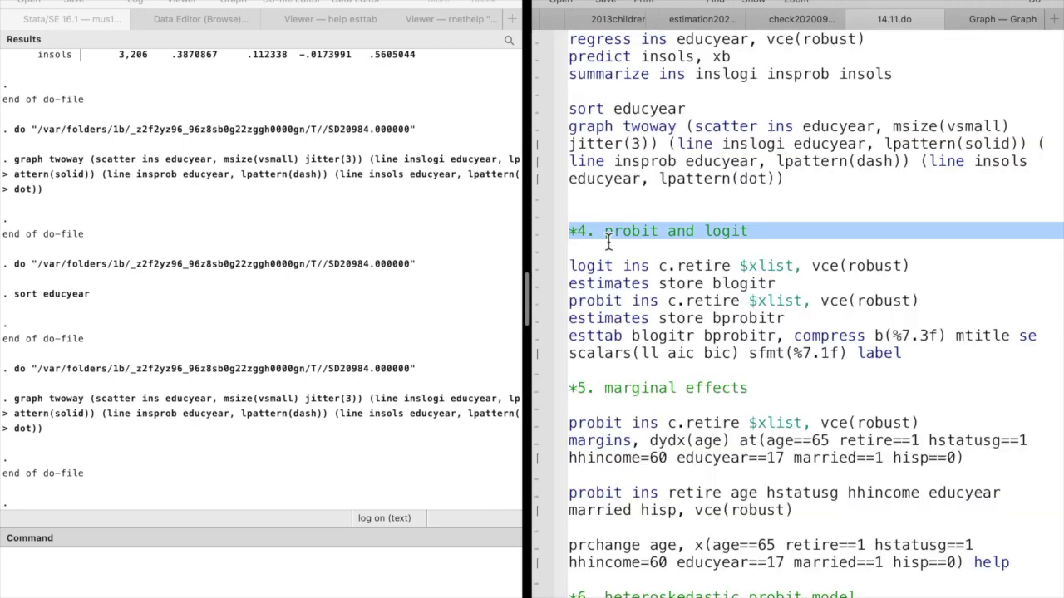
Step: Store robust logit and probit fits as blogitr and bprobitr and compare them in esttab with ll, aic, bic
drag(607, 240, 805, 285)
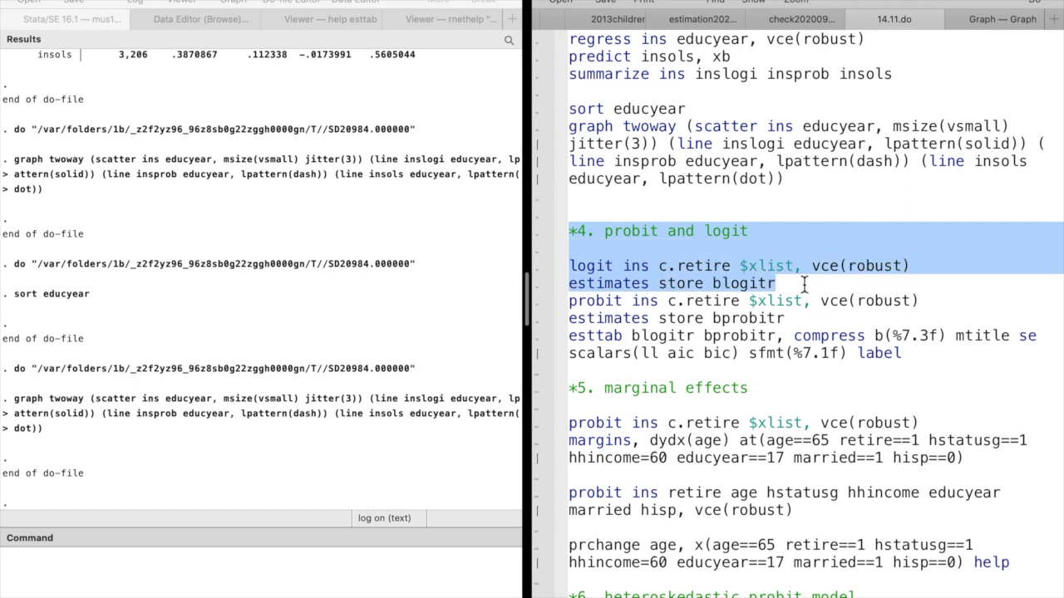
key(super+shift+d)
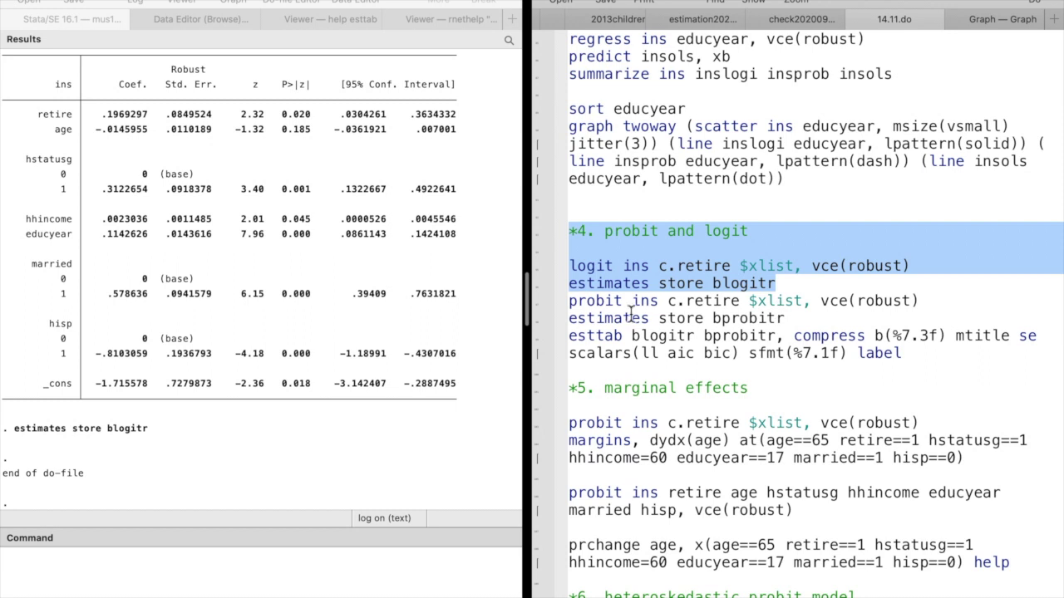
drag(570, 301, 785, 319)
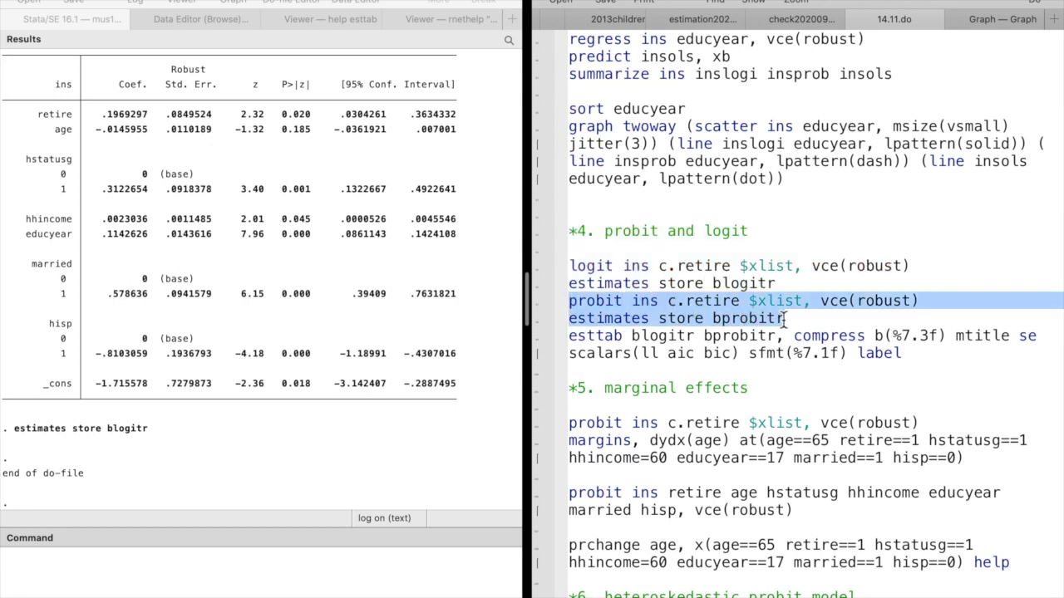
key(super+shift+d)
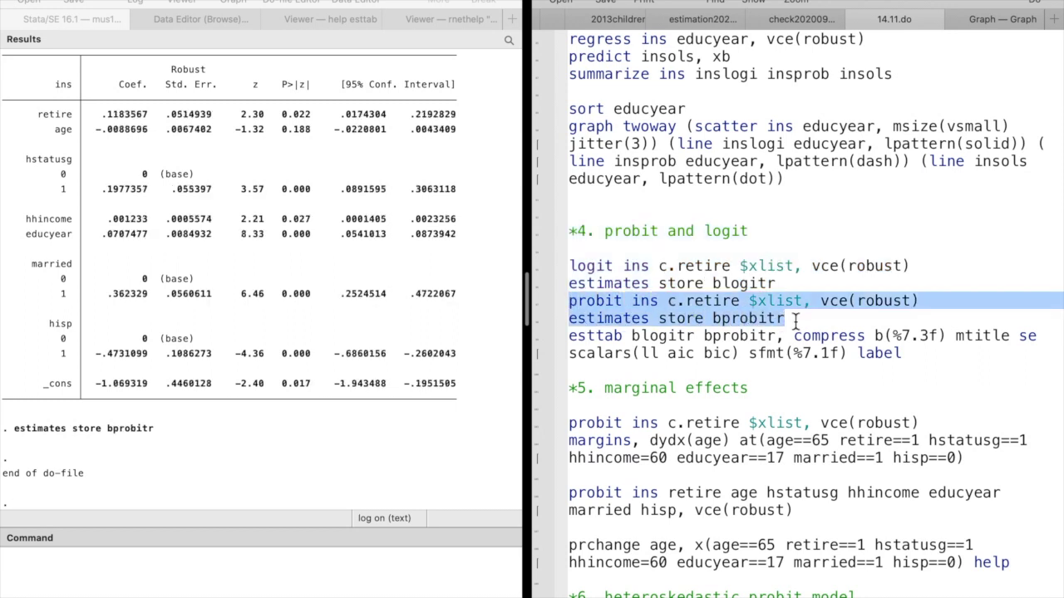
drag(570, 336, 928, 360)
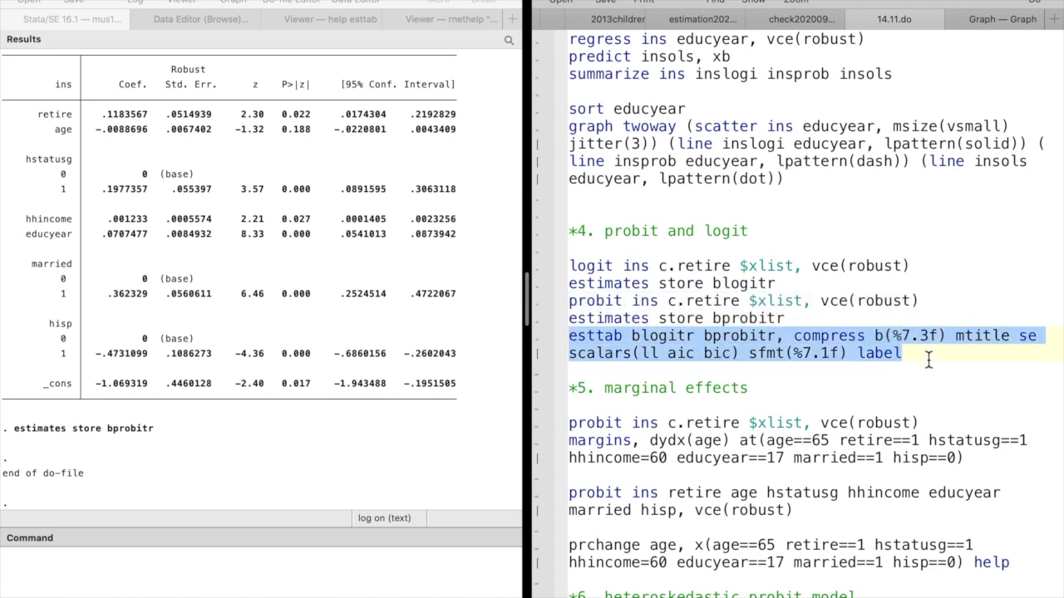
key(super+shift+d)
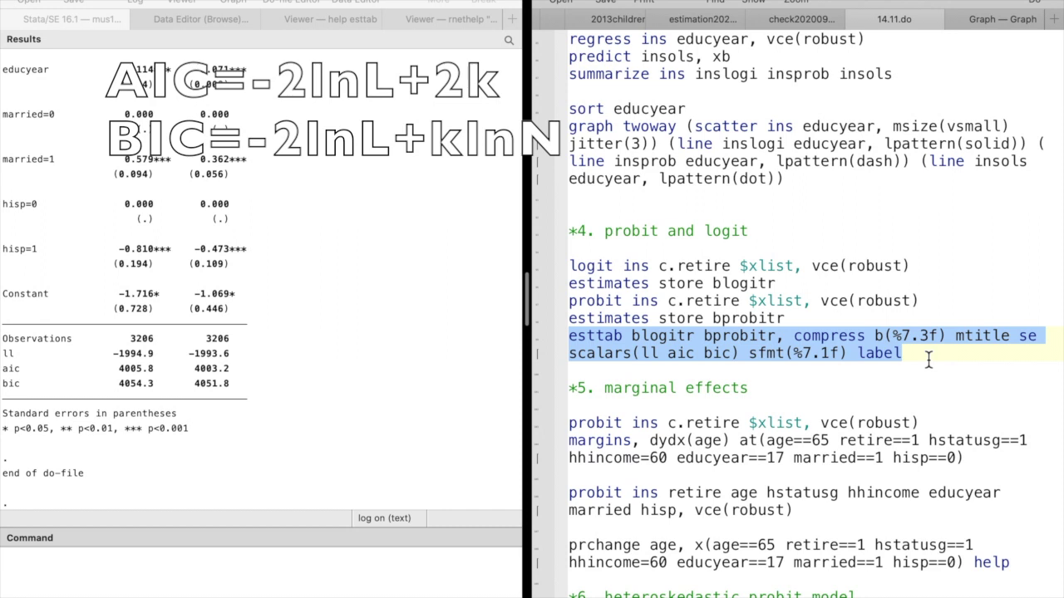
Step: Fit the probit with c.retire and compute the marginal effect of age (-.0033732)
scroll(665, 333, down, 4)
drag(536, 265, 536, 339)
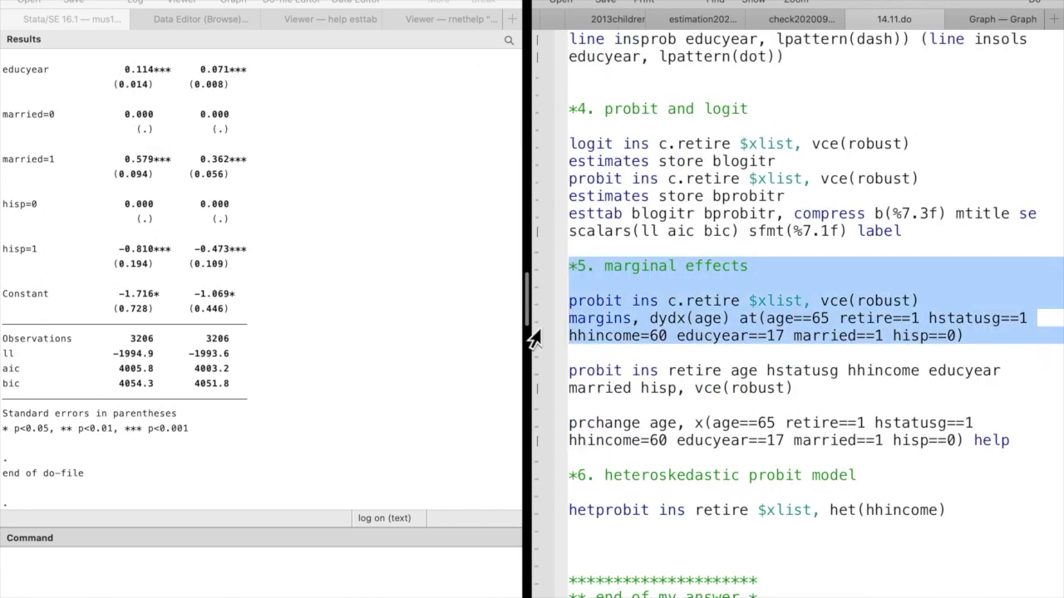
click(573, 274)
drag(571, 268, 956, 304)
key(super+shift+d)
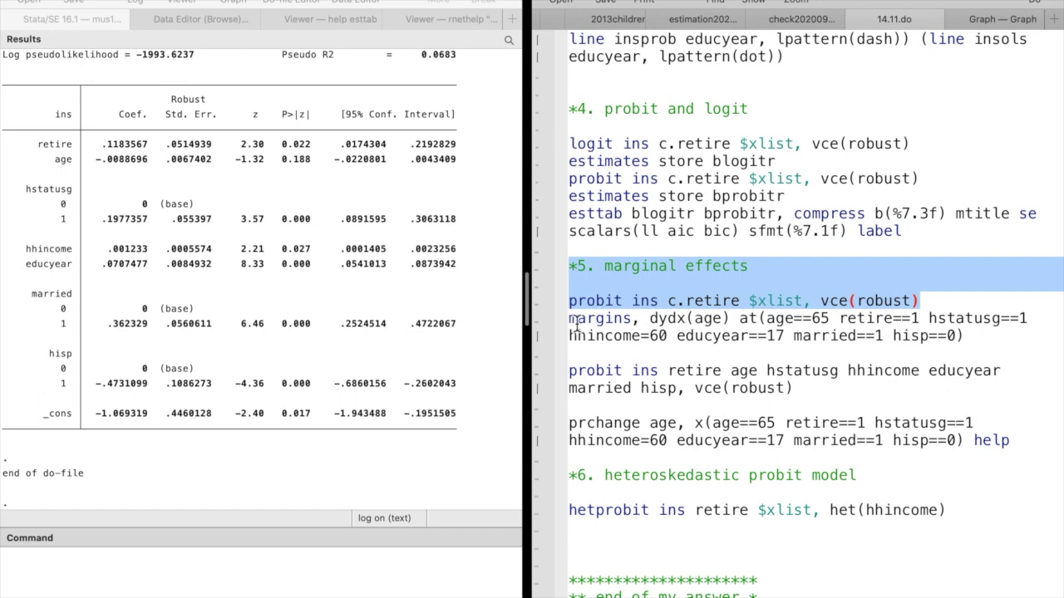
drag(570, 323, 1026, 340)
key(super+shift+d)
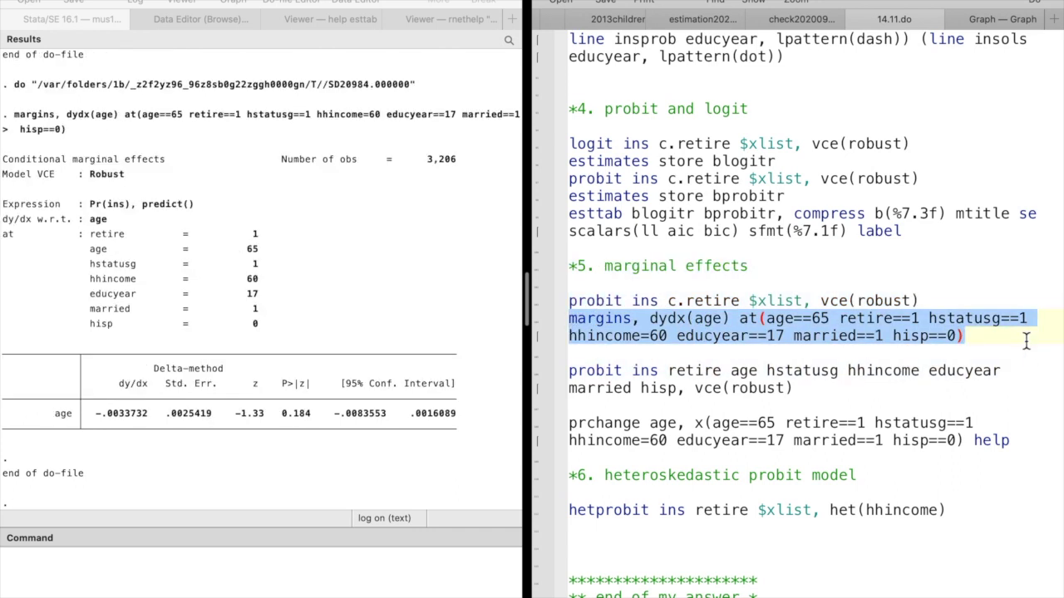
Step: Fit the probit with plain regressors and run prchange
scroll(801, 333, down, 1)
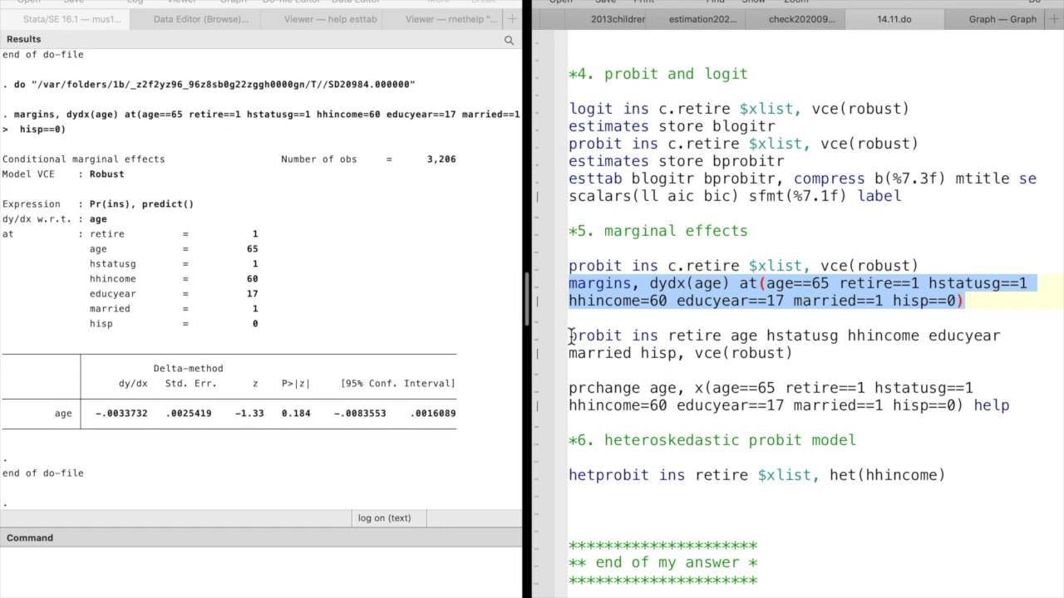
drag(570, 335, 811, 369)
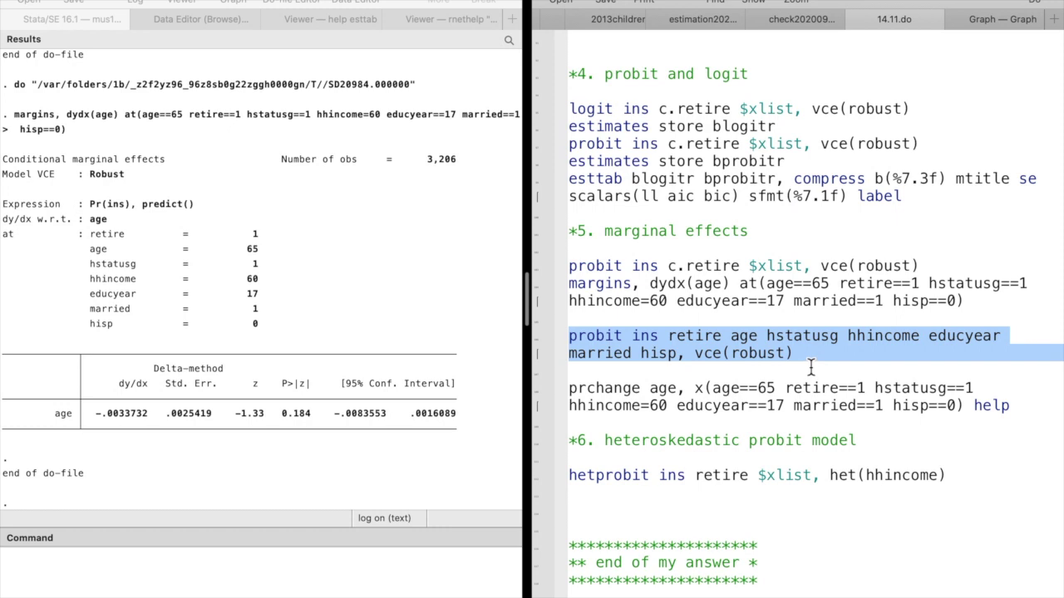
key(super+shift+d)
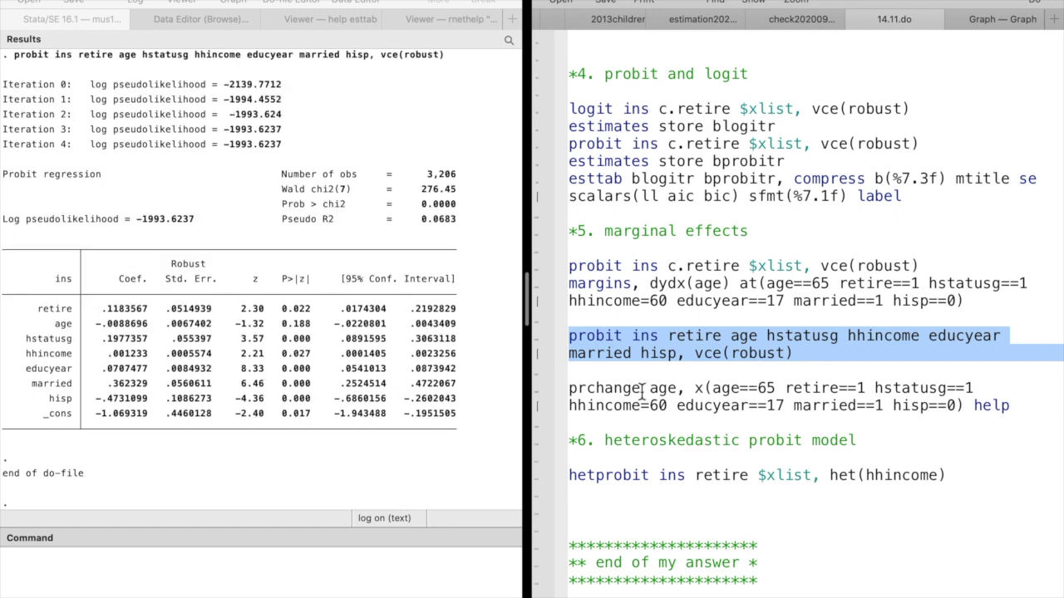
drag(570, 388, 1031, 413)
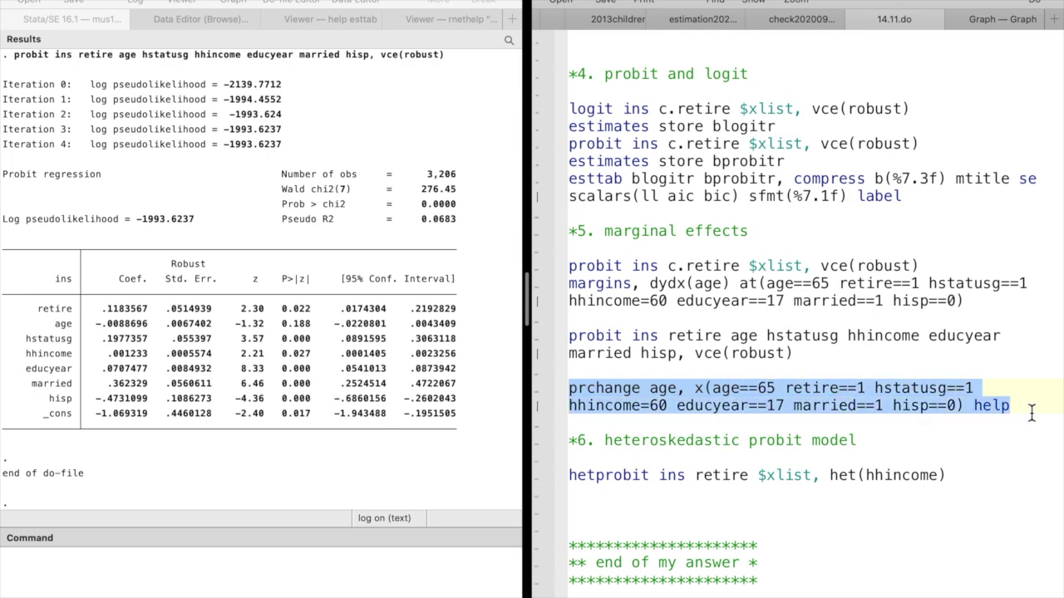
key(super+shift+d)
scroll(798, 374, down, 2)
drag(541, 370, 541, 413)
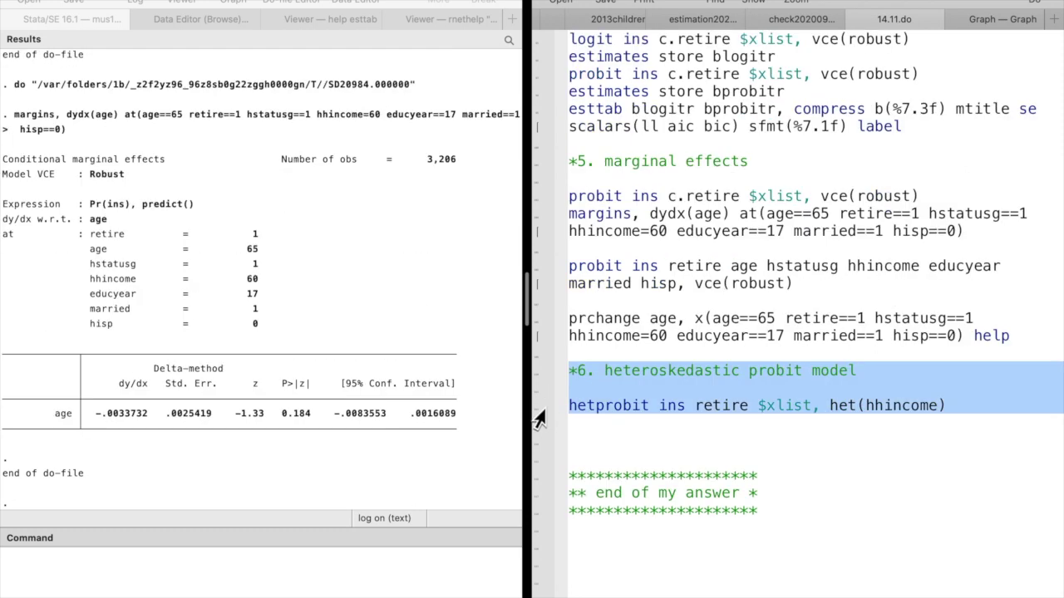
Step: Fit the hetprobit with het(hhincome), giving LR test chi2(1) = 224.68
key(super+shift+d)
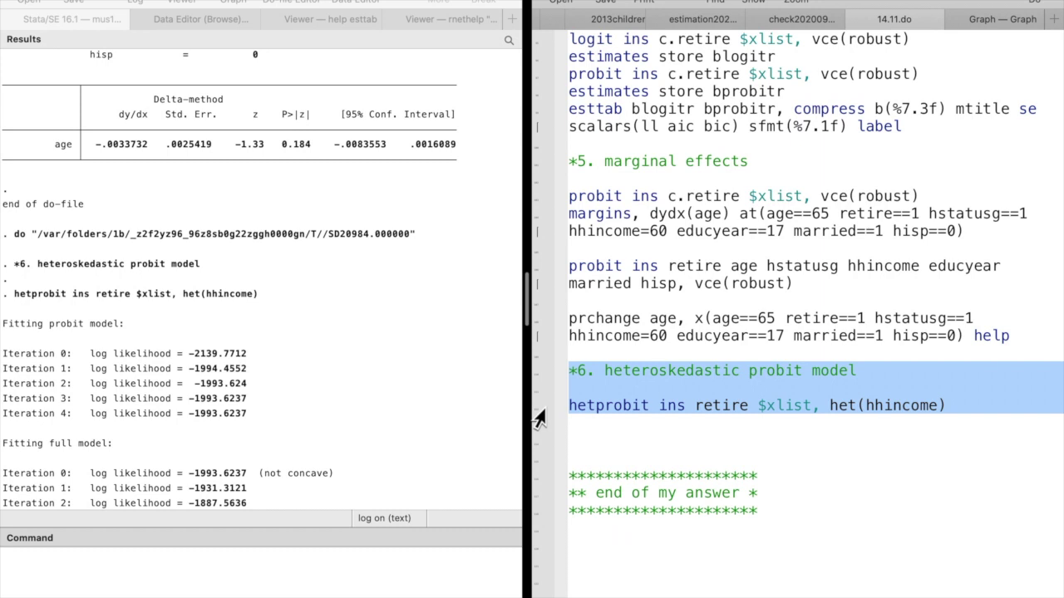
scroll(426, 379, up, 3)
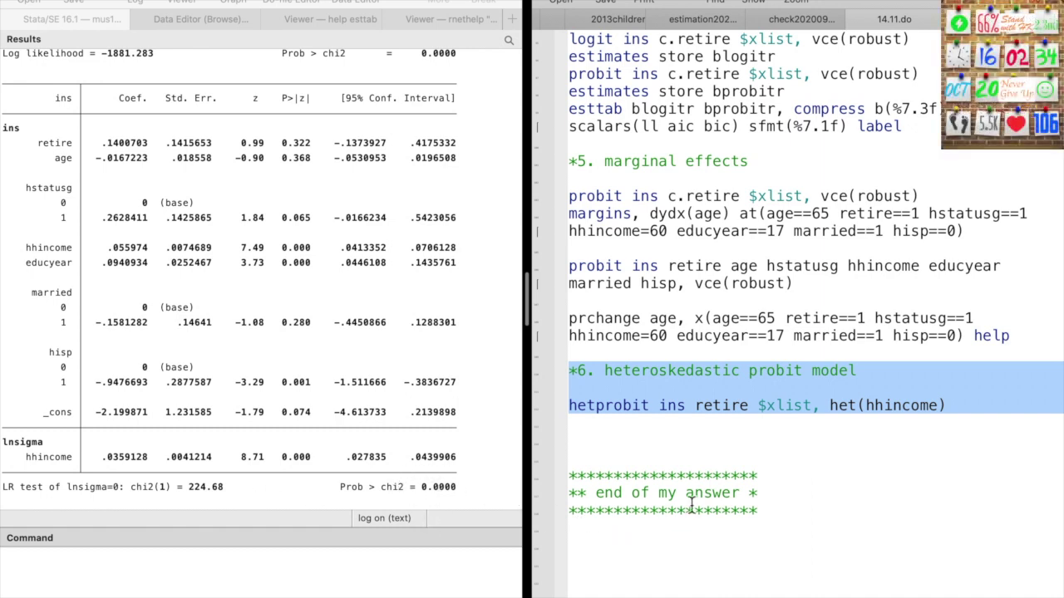
mouse_move(617, 2)
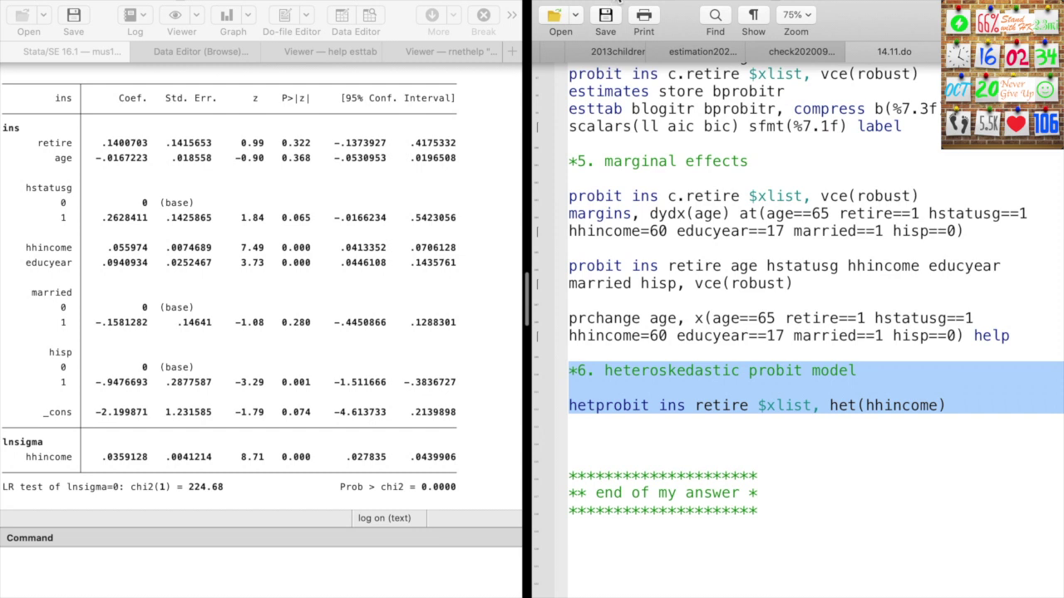